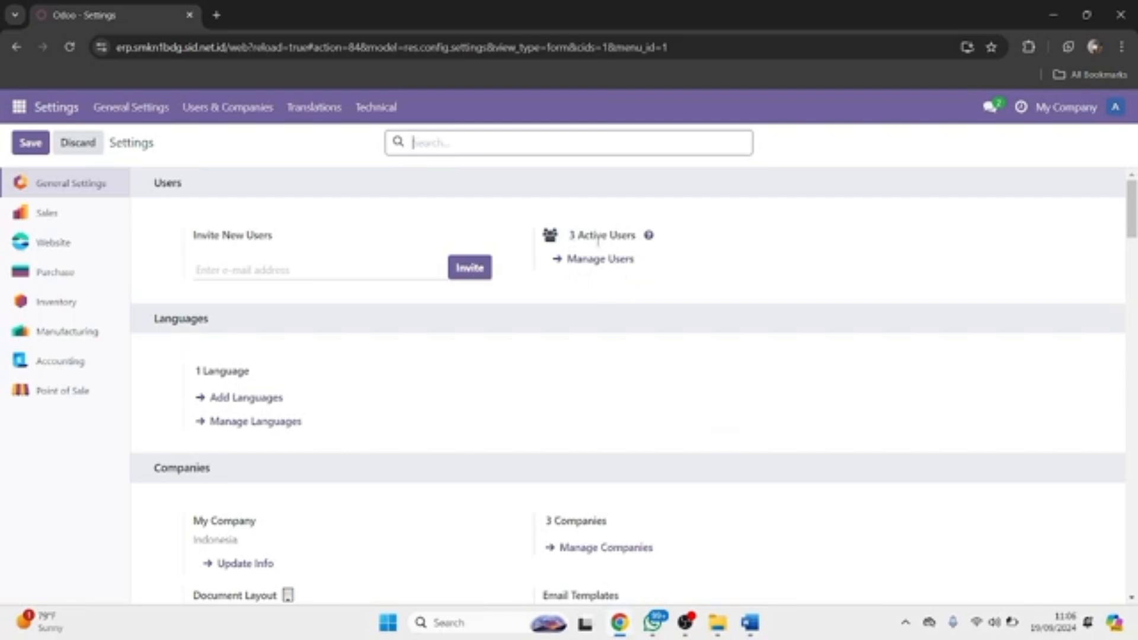
Step: Open the SIDNet admin user from Manage Users and scroll through its access rights
left_click(594, 266)
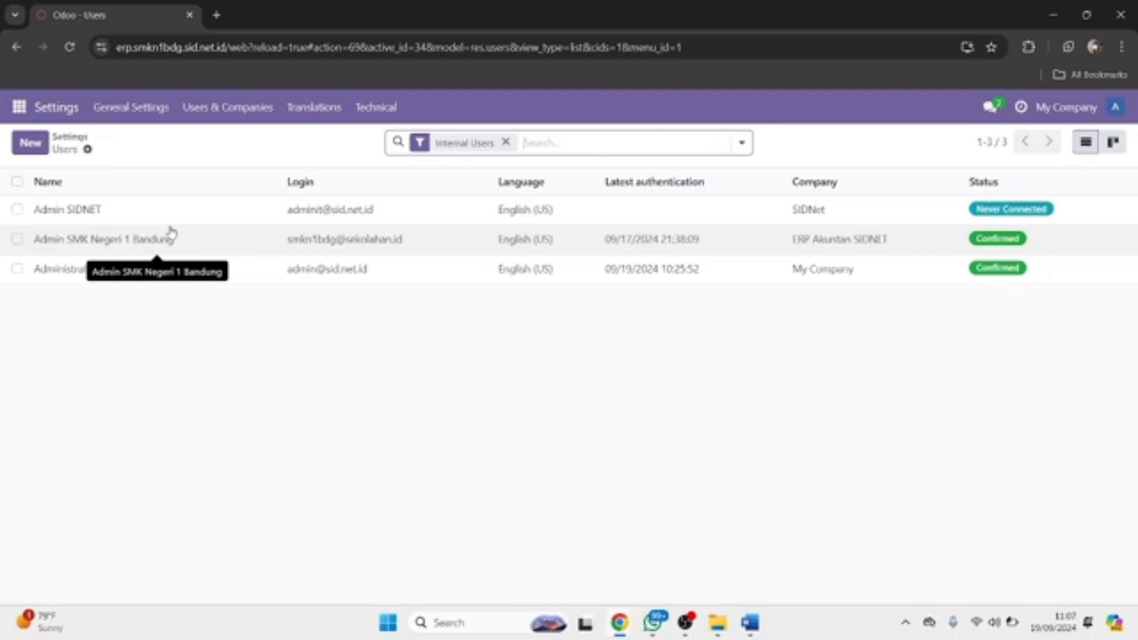
left_click(157, 211)
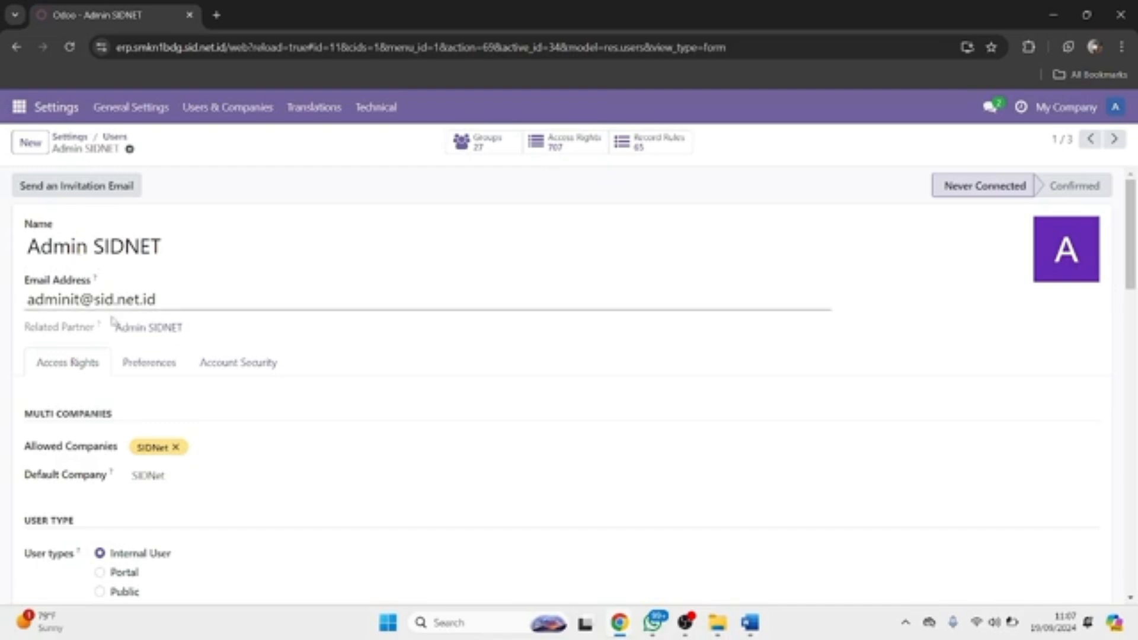
scroll(121, 330, "down", 4)
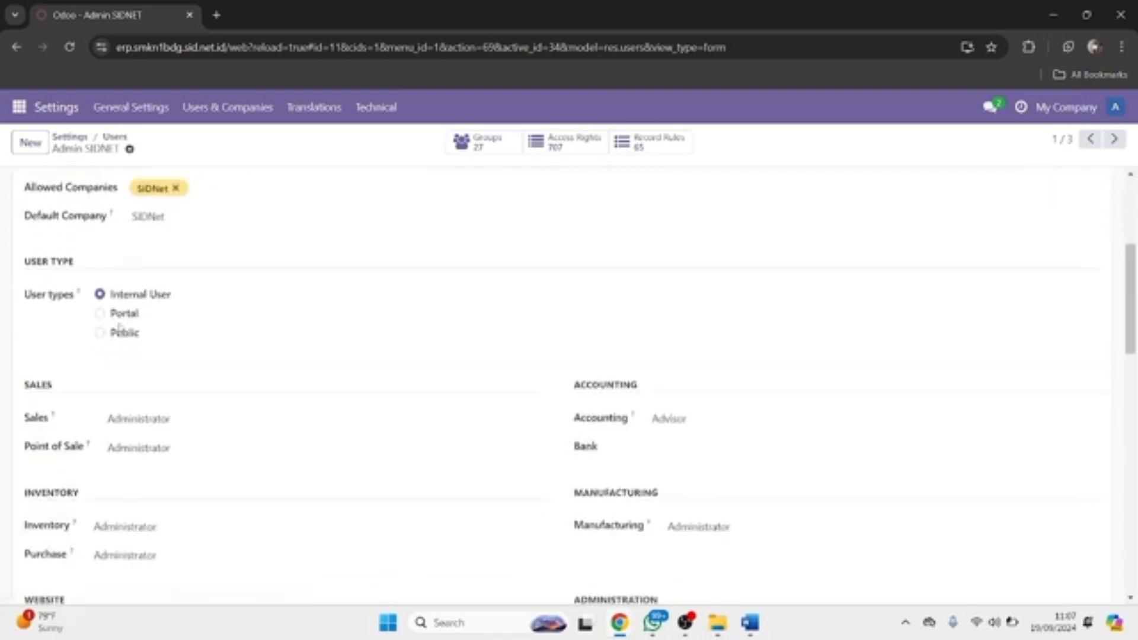
scroll(120, 330, "down", 1)
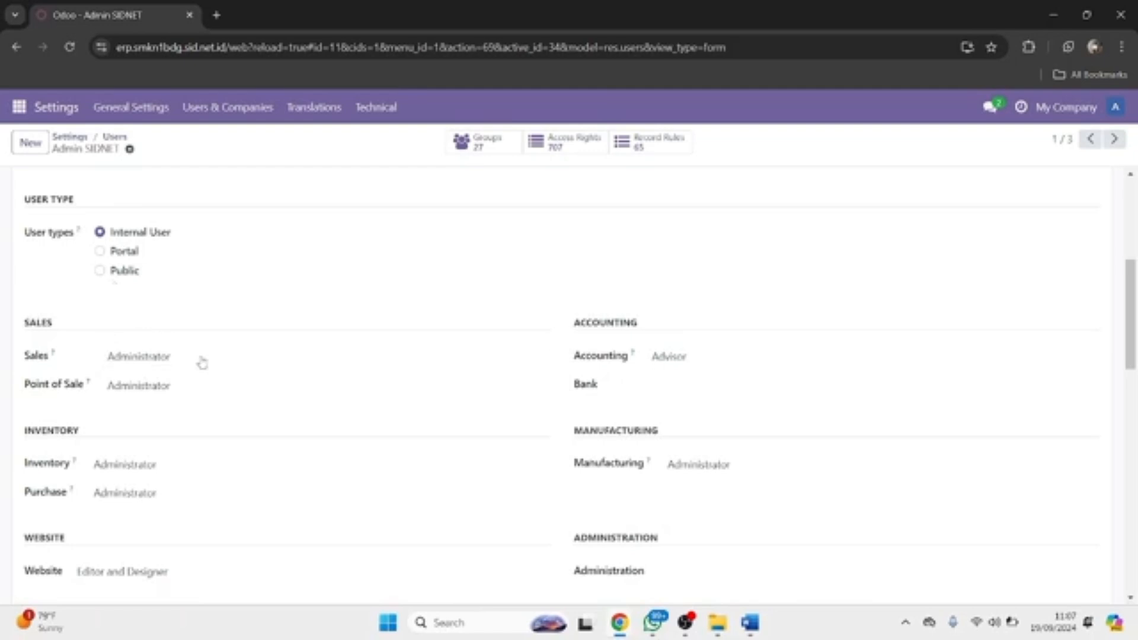
scroll(634, 371, "down", 4)
scroll(634, 371, "down", 1)
scroll(633, 373, "up", 4)
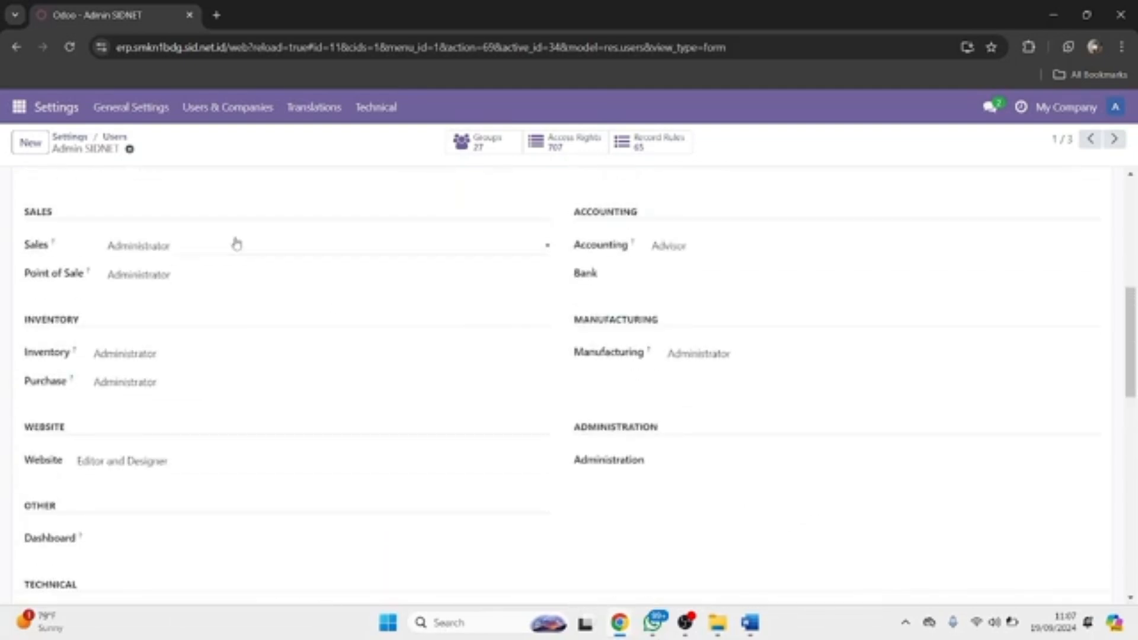
Step: Review the Sales and Accounting access levels, keeping Sales at Administrator and Accounting at Advisor
left_click(236, 244)
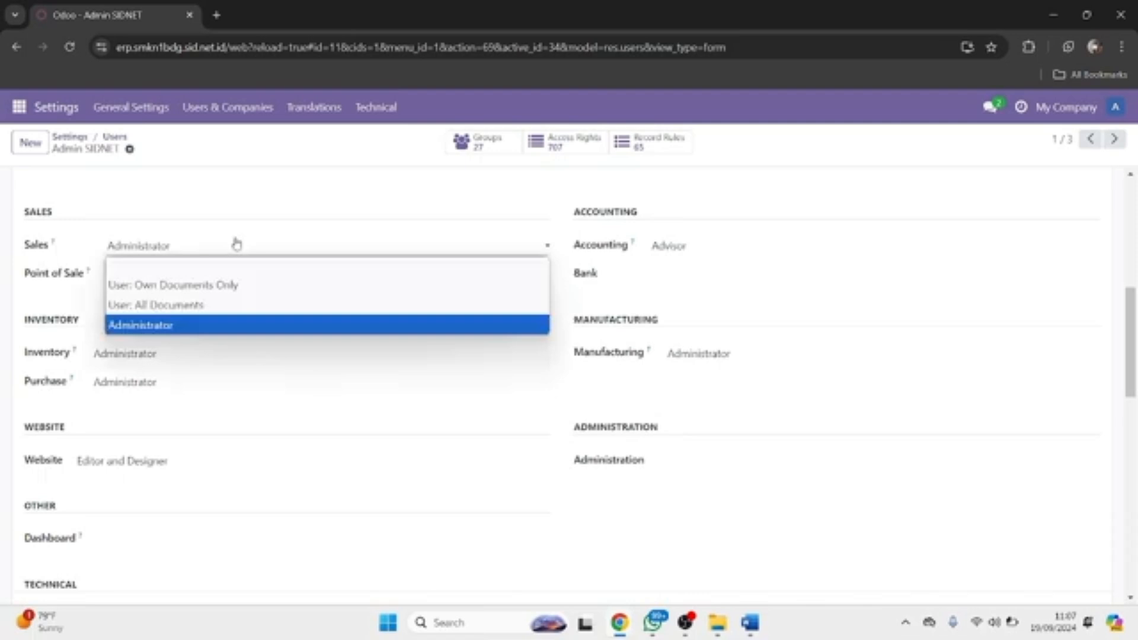
left_click(237, 244)
left_click(434, 249)
left_click(434, 249)
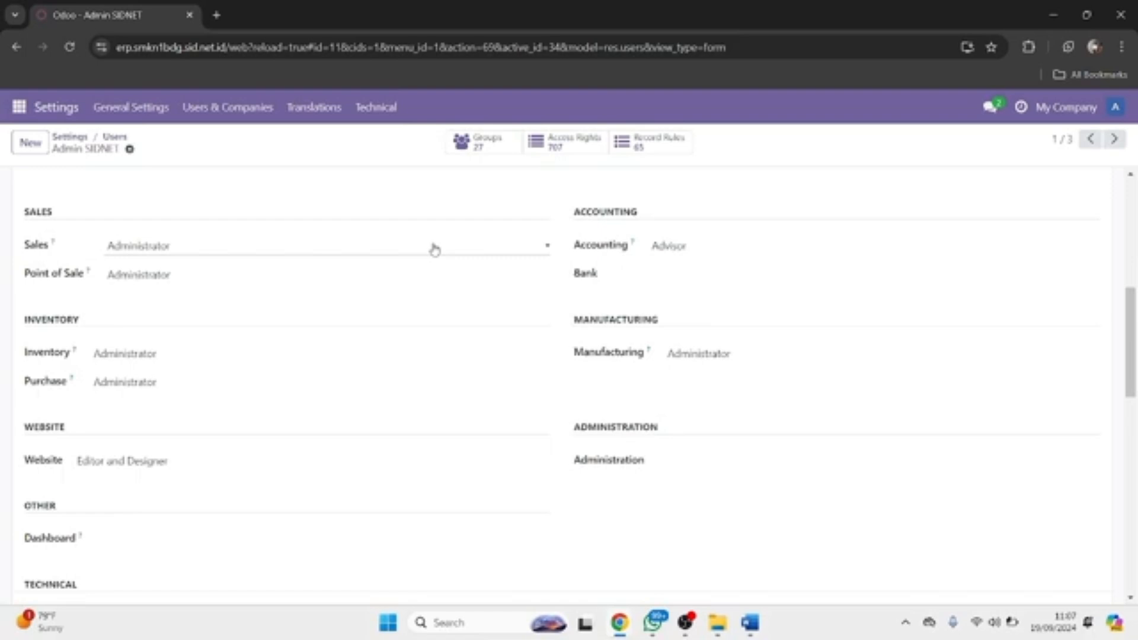
left_click(693, 251)
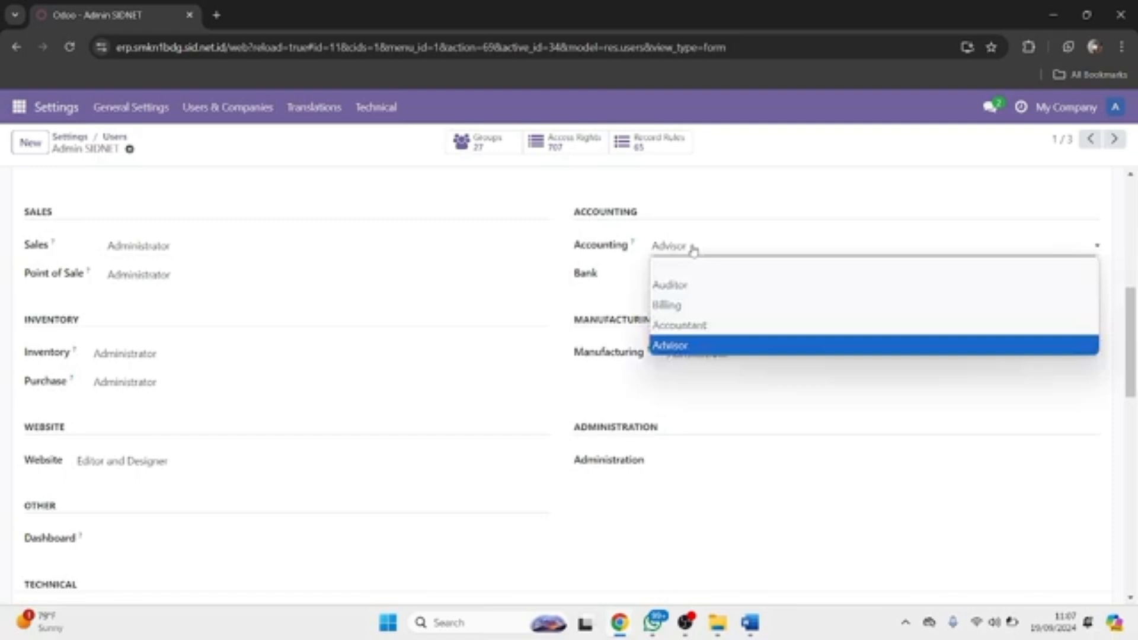
left_click(732, 217)
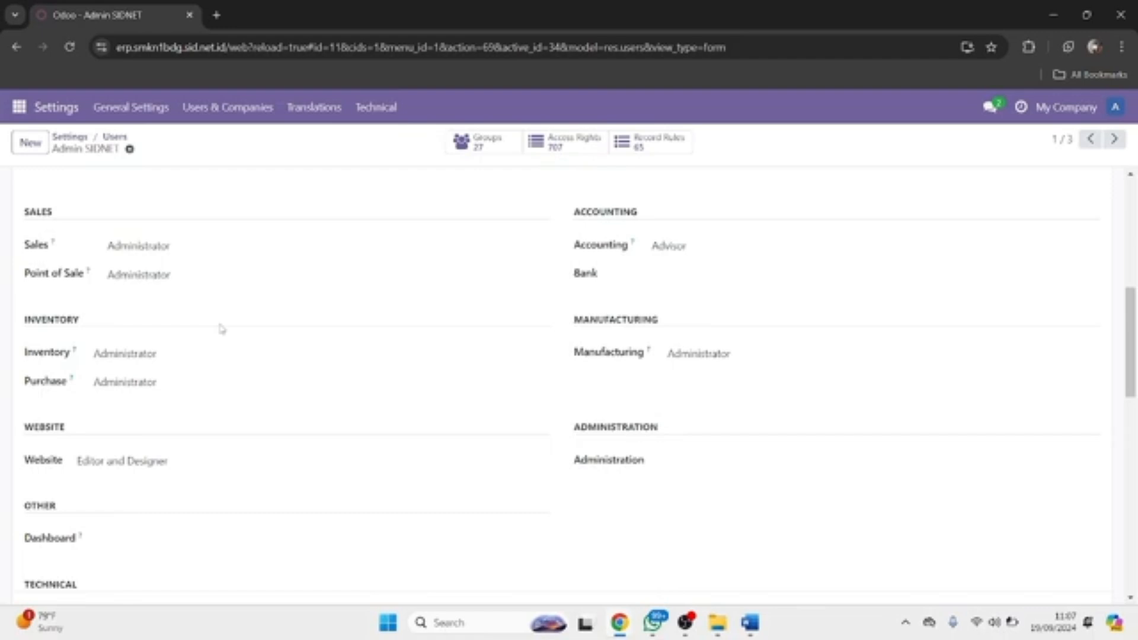
scroll(221, 329, "up", 5)
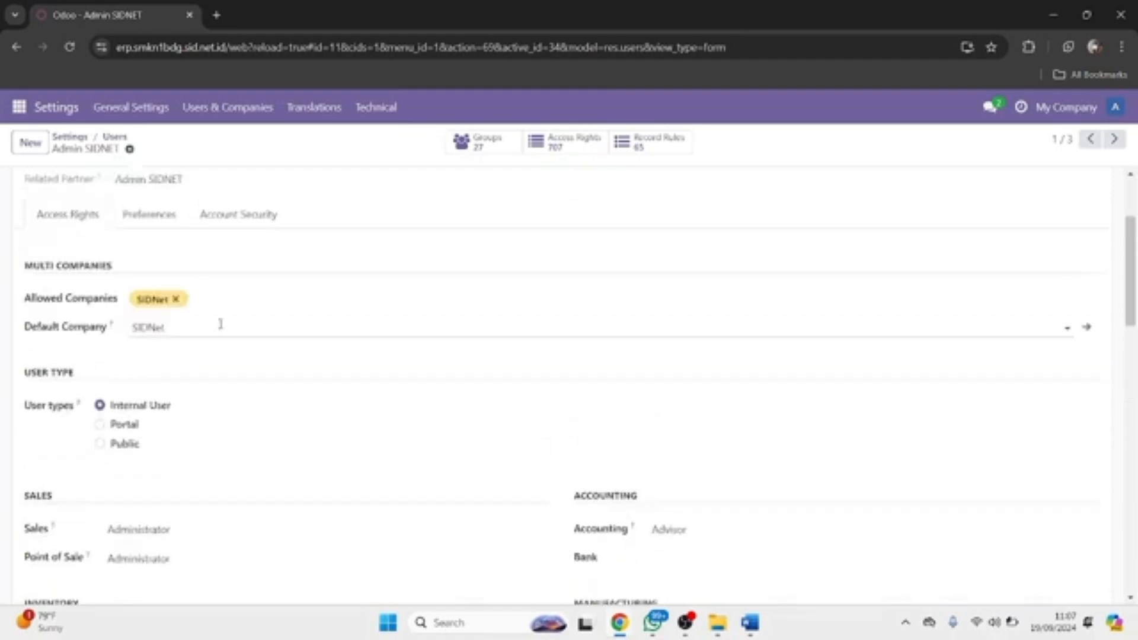
scroll(221, 323, "down", 7)
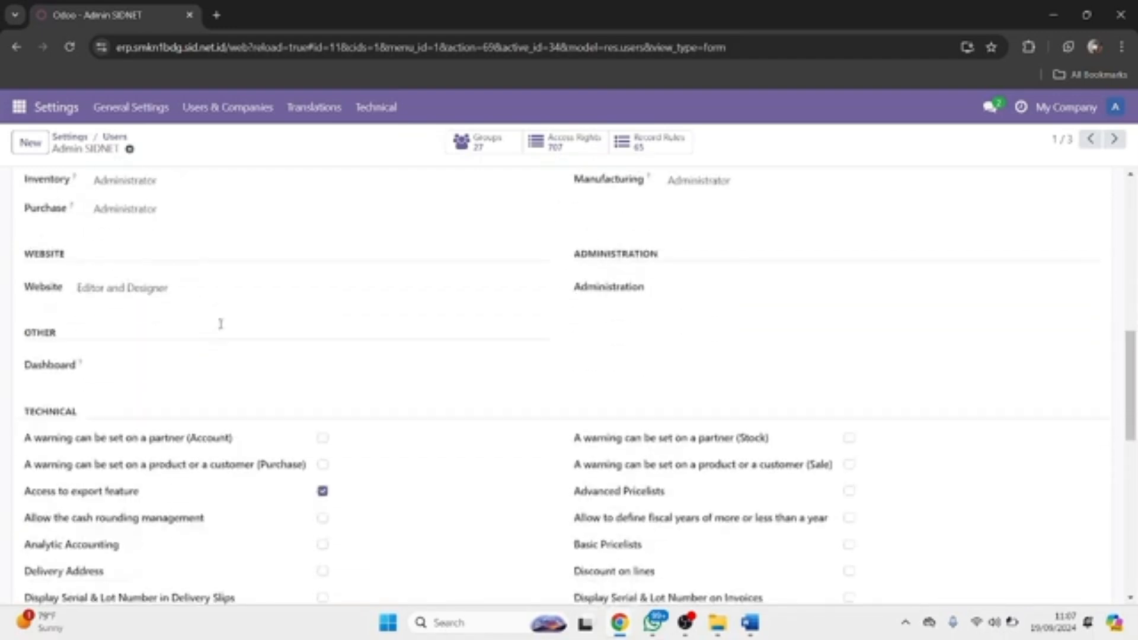
scroll(221, 323, "up", 10)
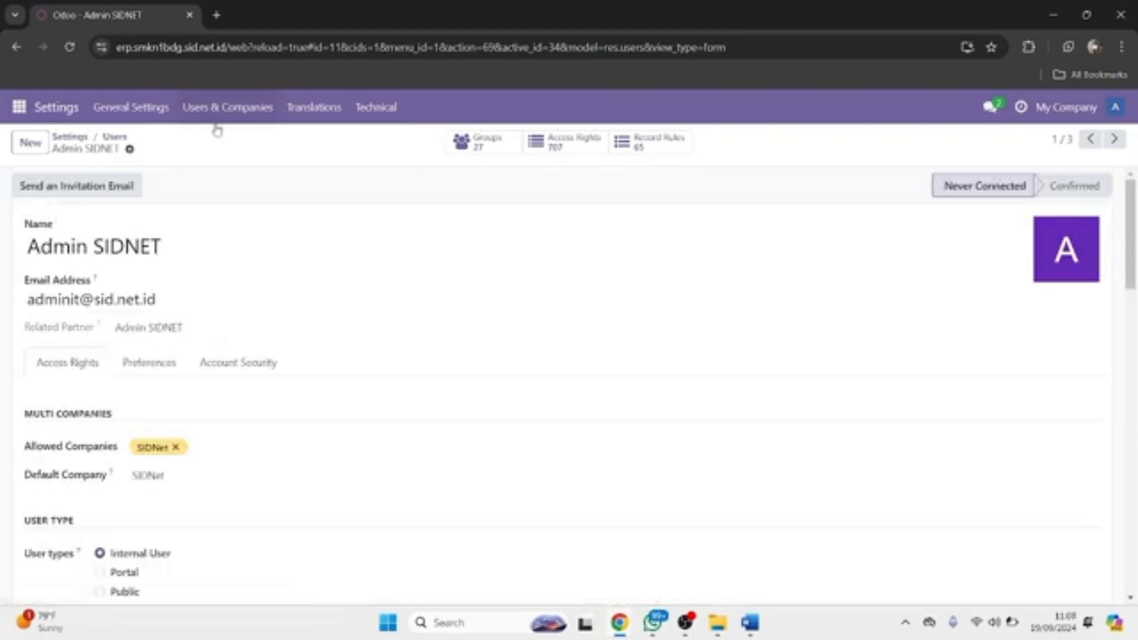
Step: Open the SIDNet record from the Companies list and review its IDR currency details
left_click(226, 108)
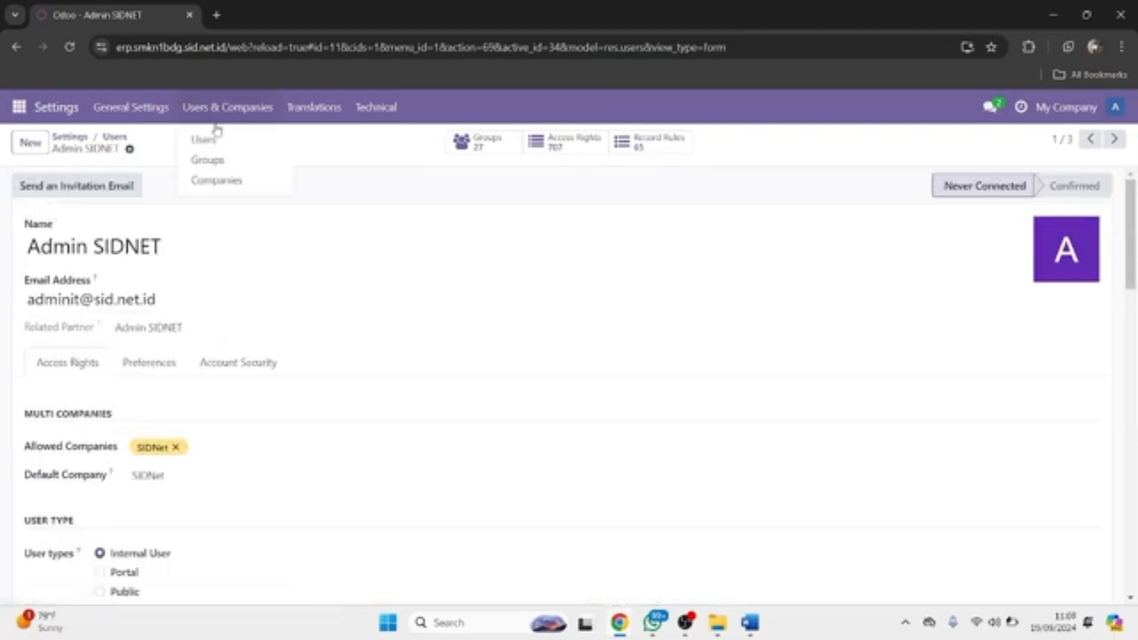
left_click(217, 179)
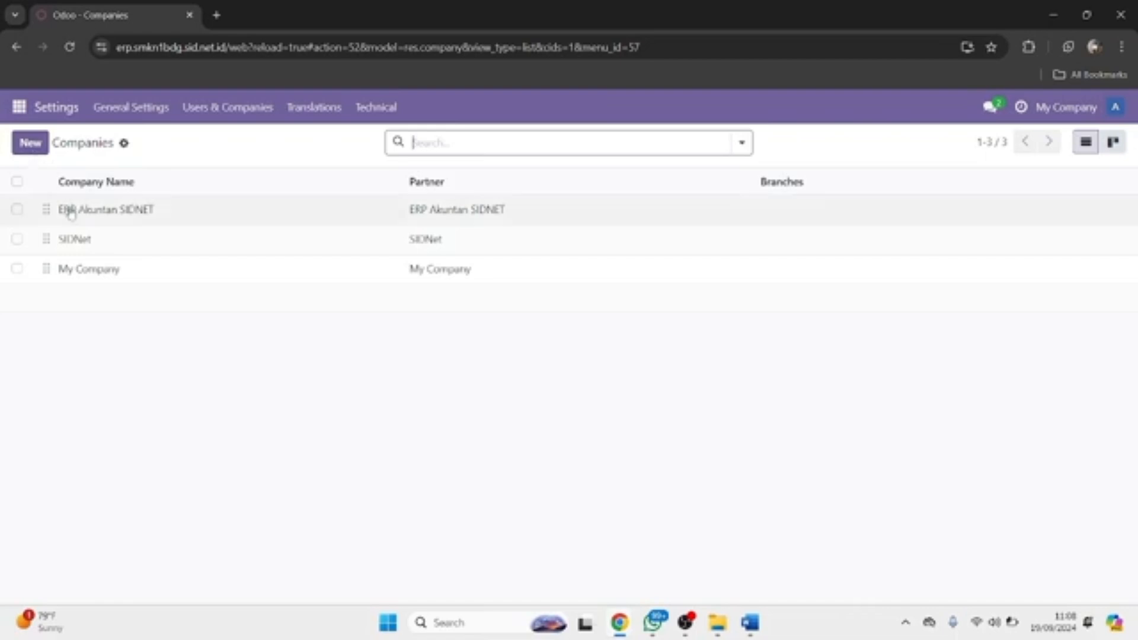
left_click(87, 249)
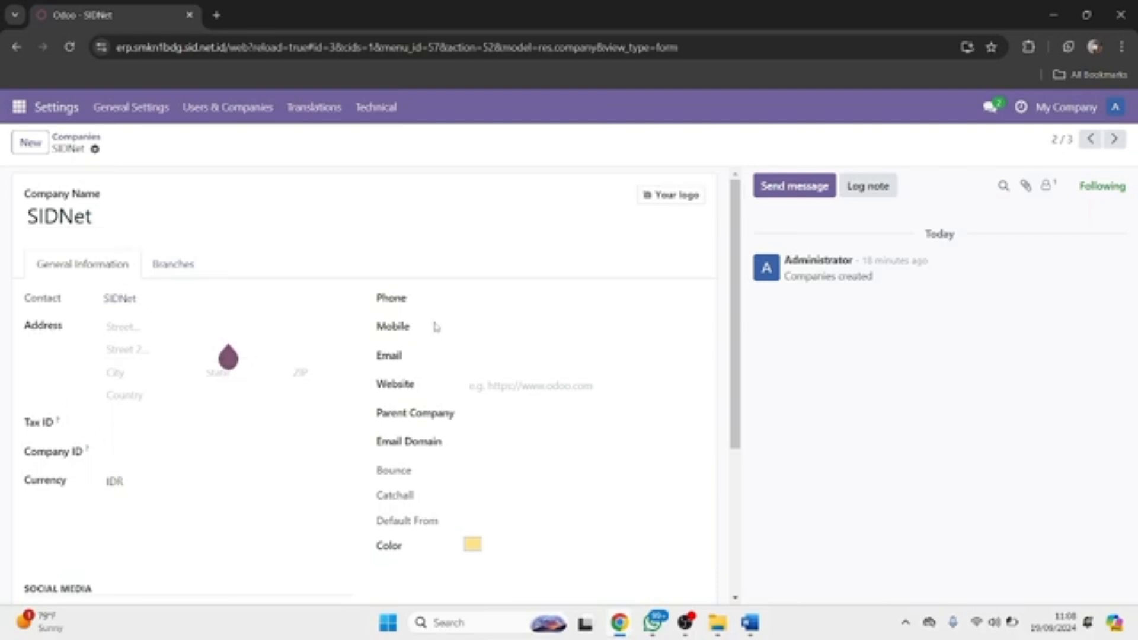
scroll(443, 383, "down", 4)
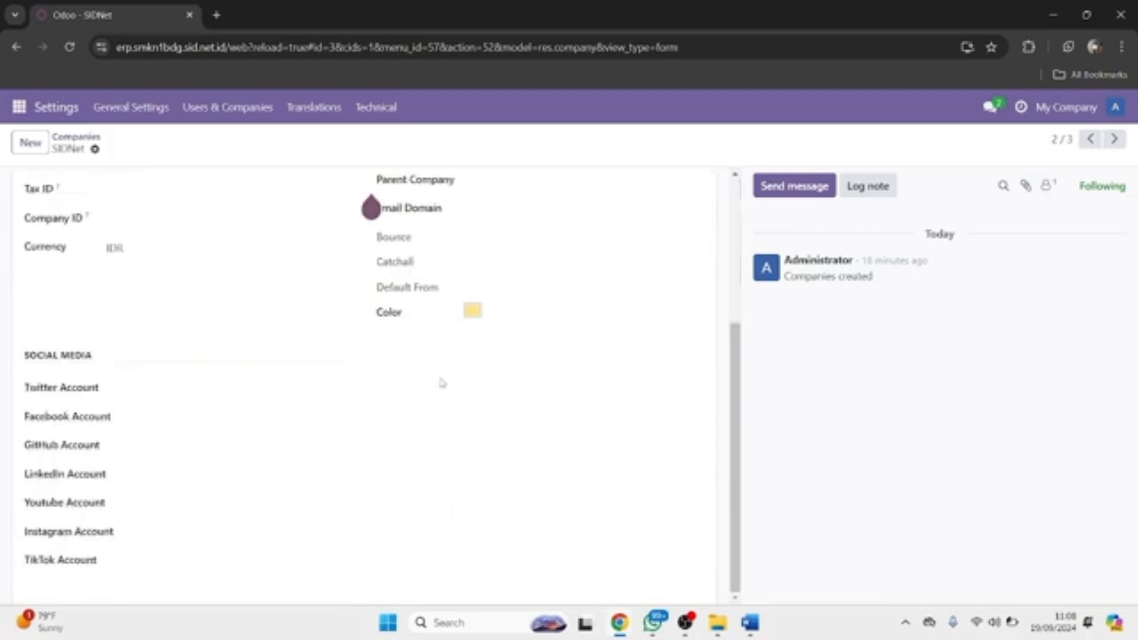
scroll(193, 366, "up", 4)
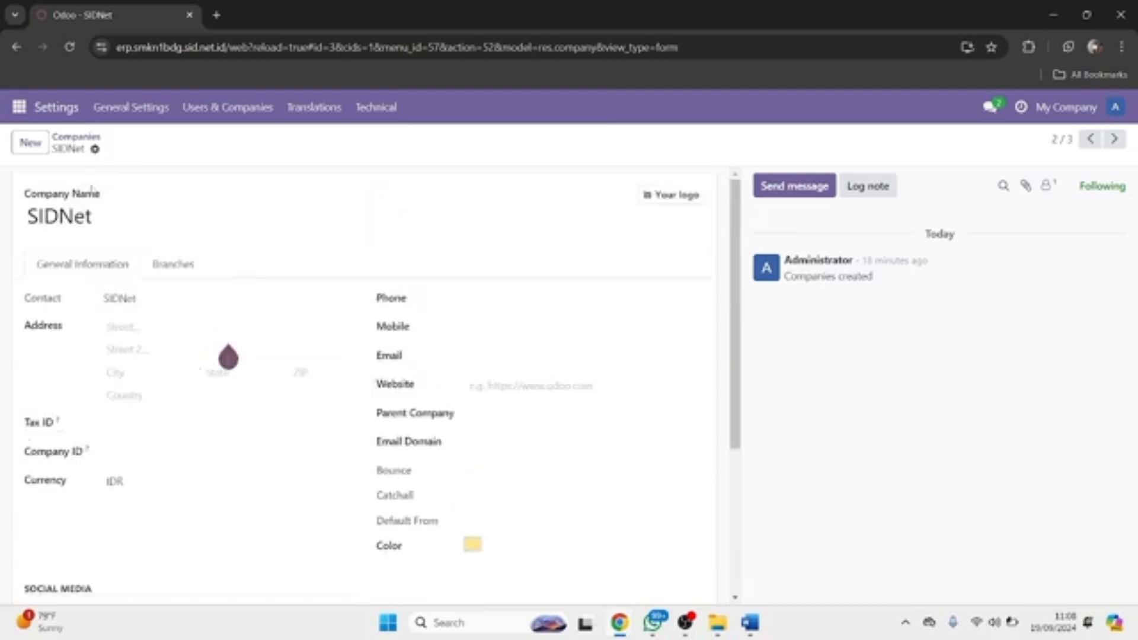
Step: Reopen the SIDNet admin user and check that SIDNet is its only allowed company
left_click(216, 115)
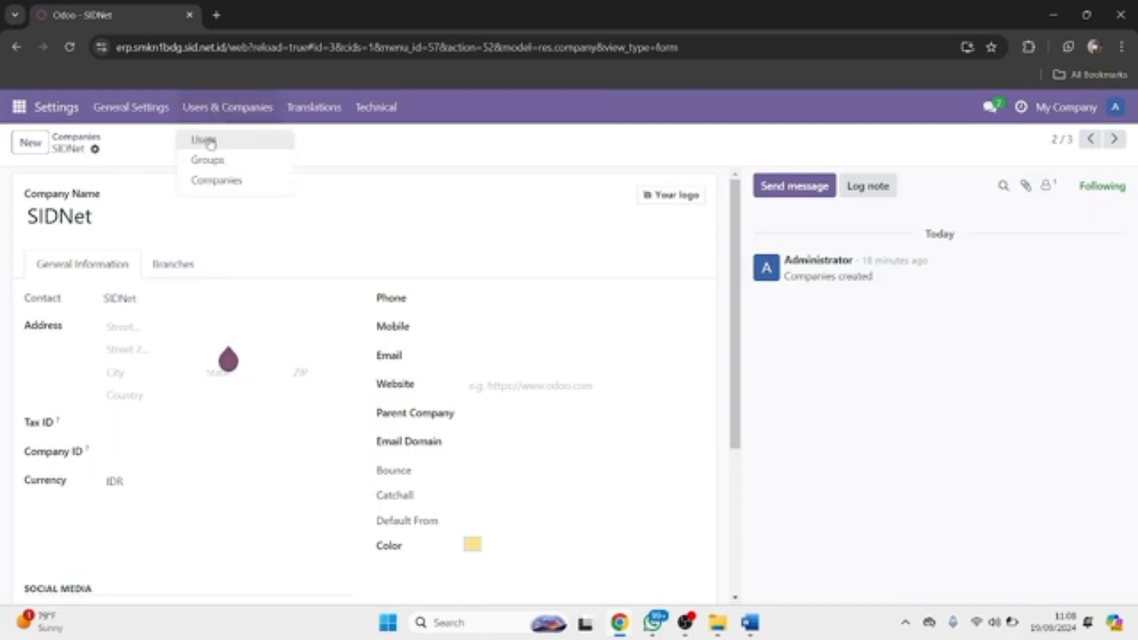
left_click(207, 141)
left_click(131, 214)
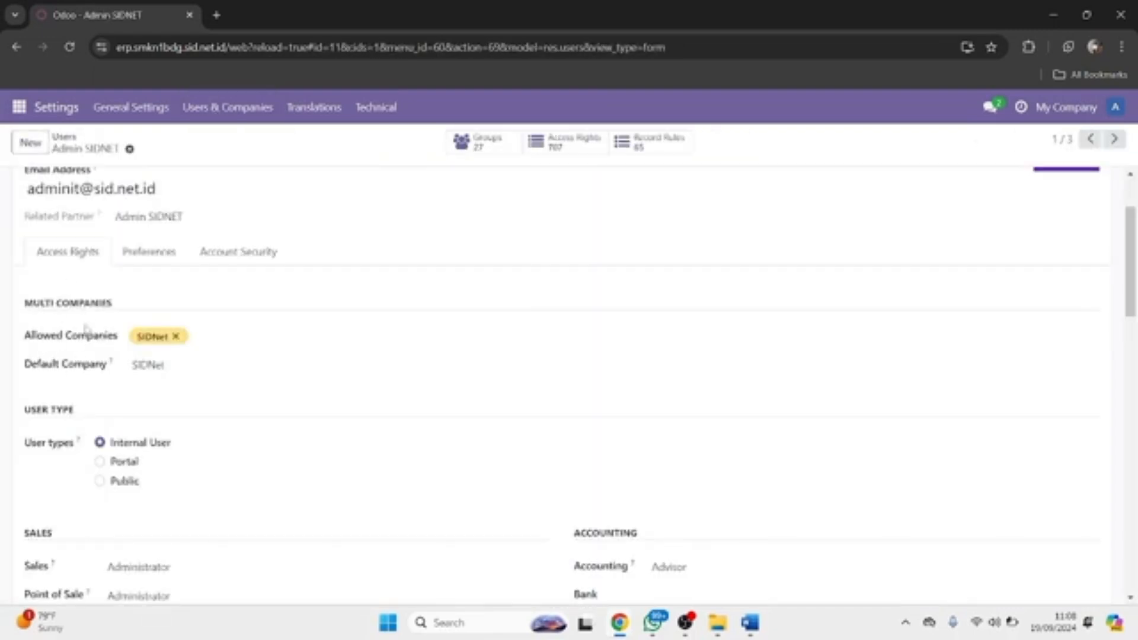
left_click(225, 339)
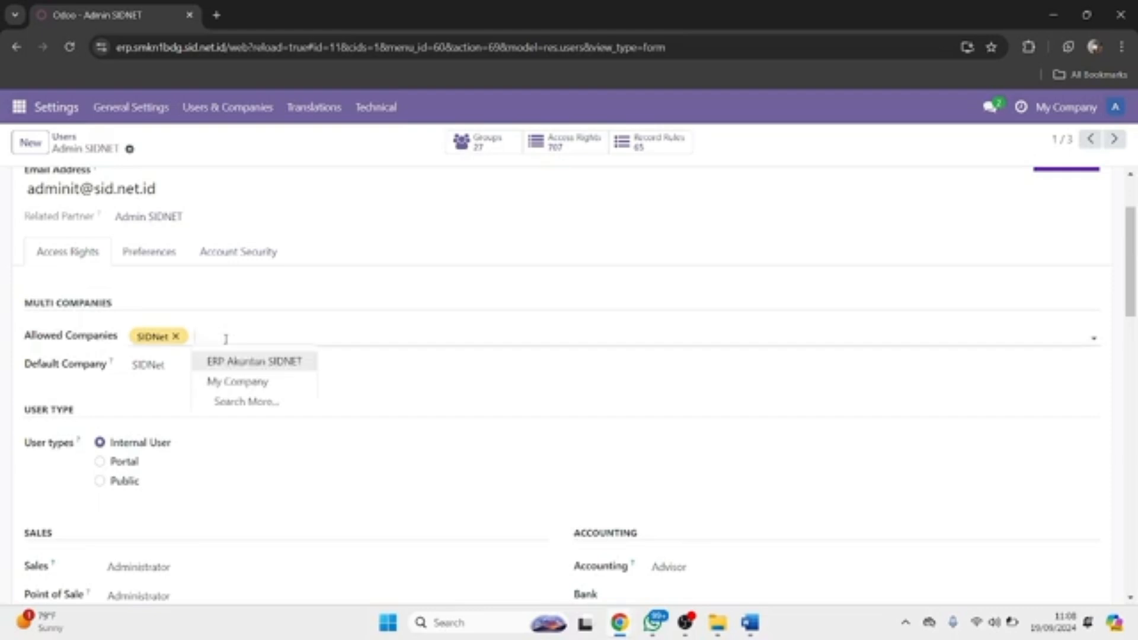
scroll(225, 339, "up", 2)
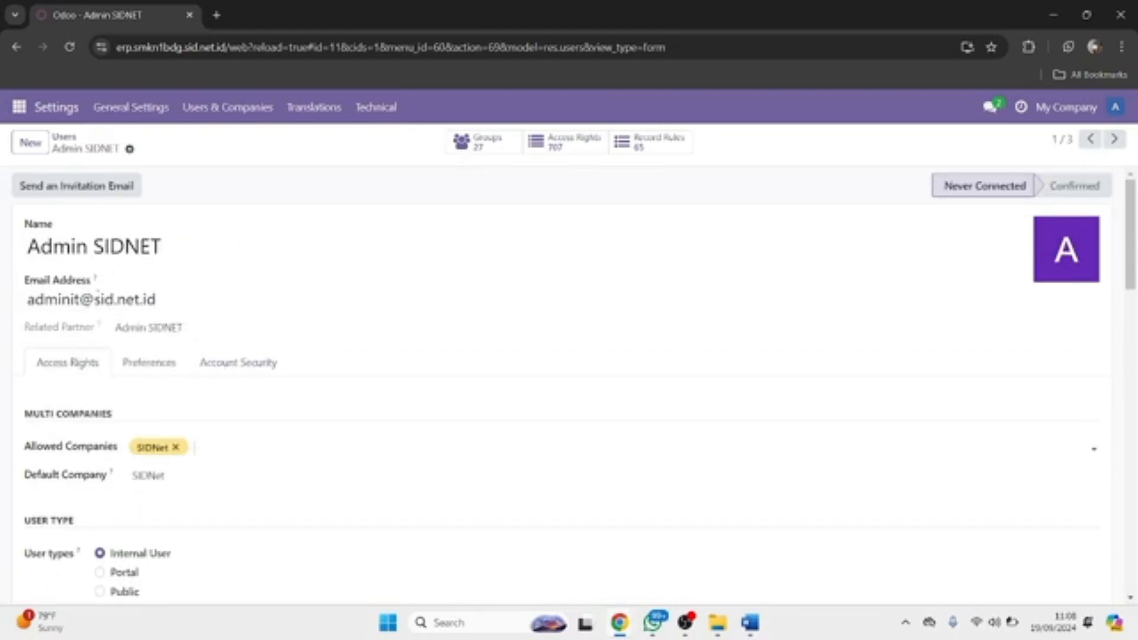
scroll(116, 360, "down", 3)
scroll(113, 357, "up", 3)
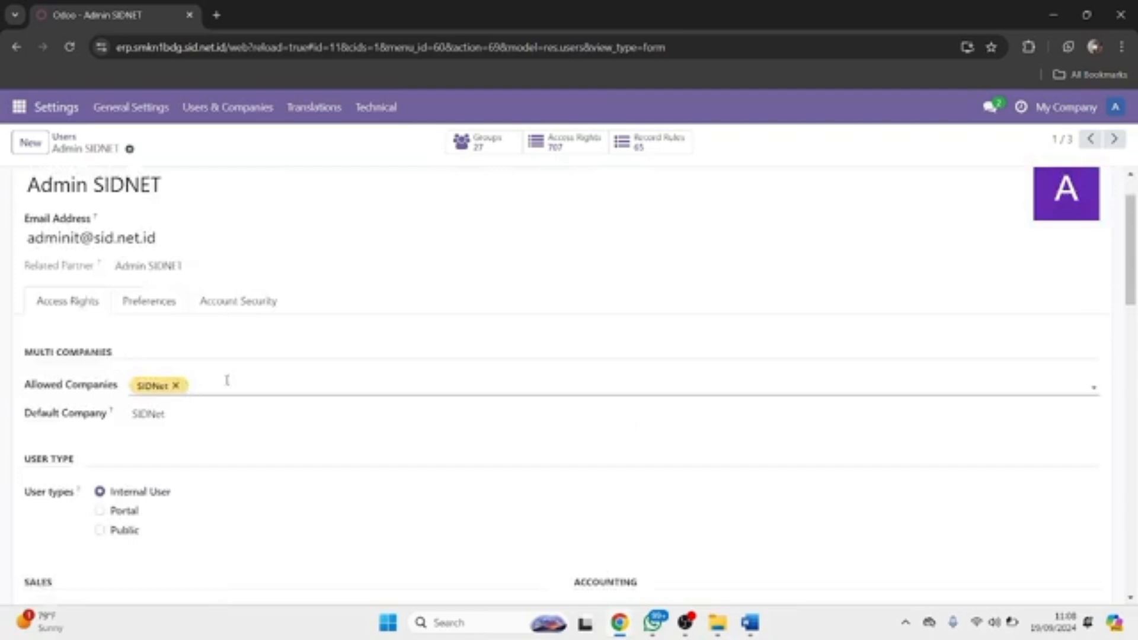
scroll(193, 385, "up", 1)
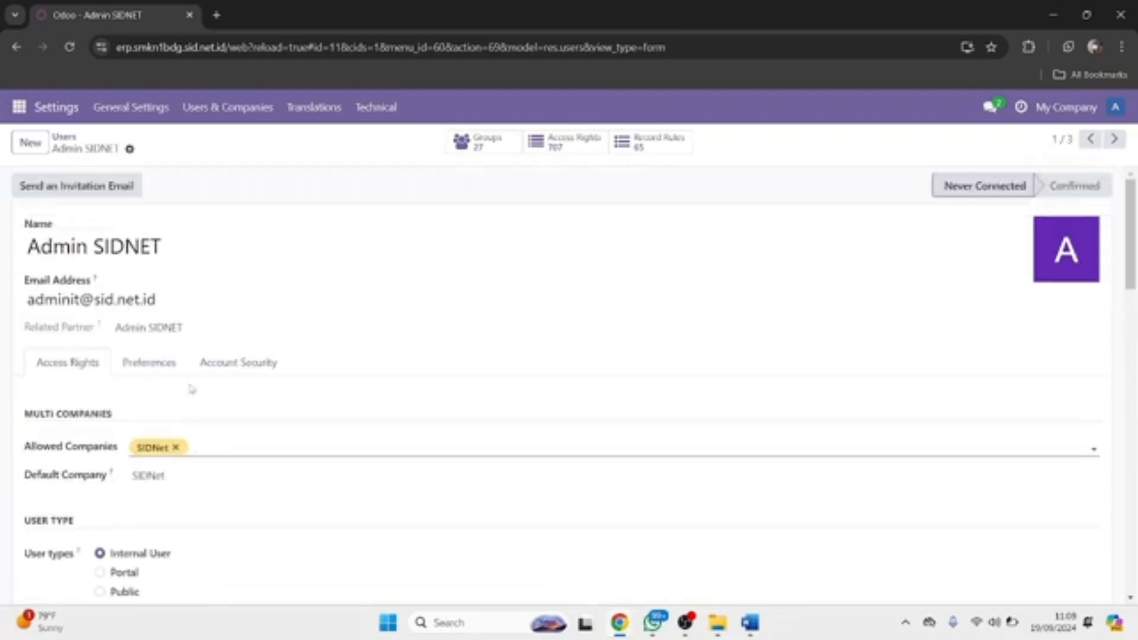
Step: Set a new password for the SIDNet admin user through the Change Password action
left_click(130, 151)
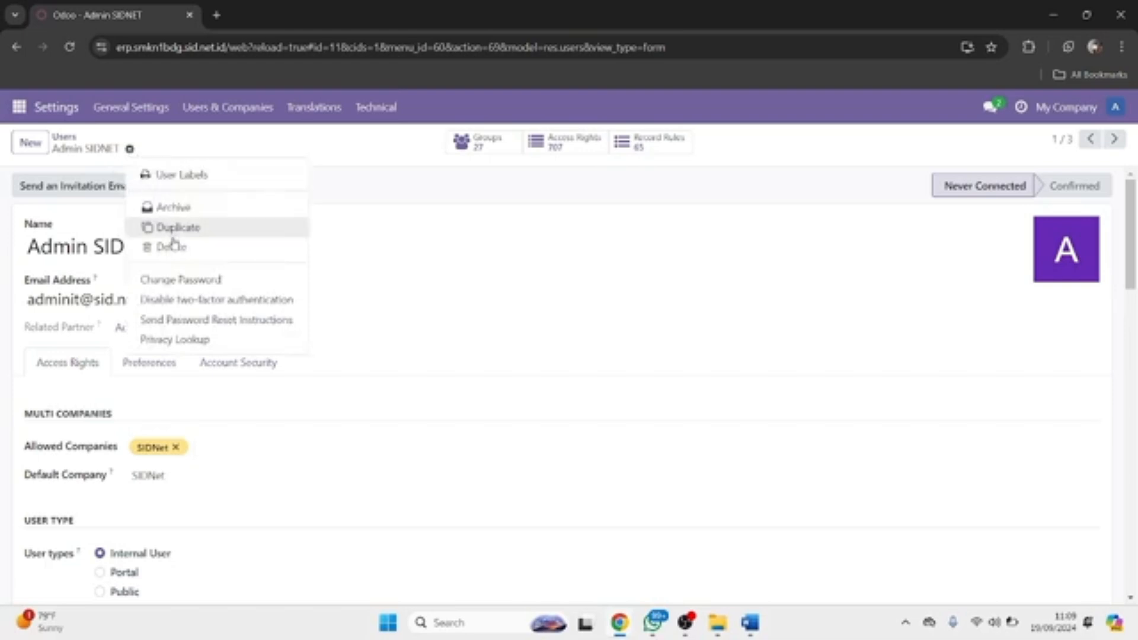
left_click(174, 286)
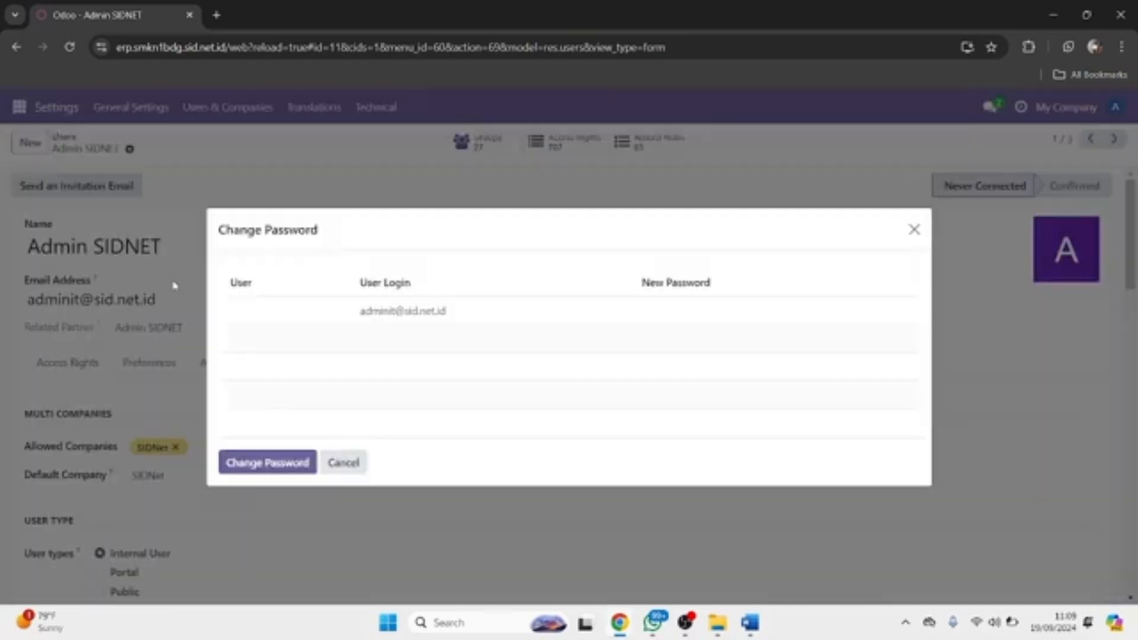
left_click(632, 323)
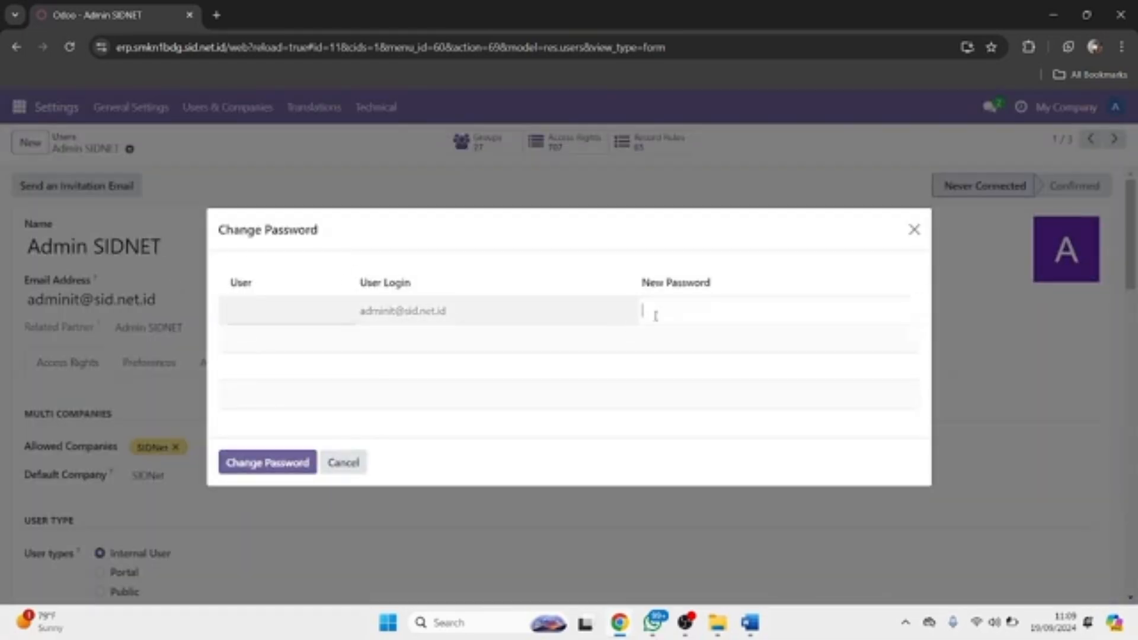
left_click(299, 463)
scroll(410, 291, "up", 3)
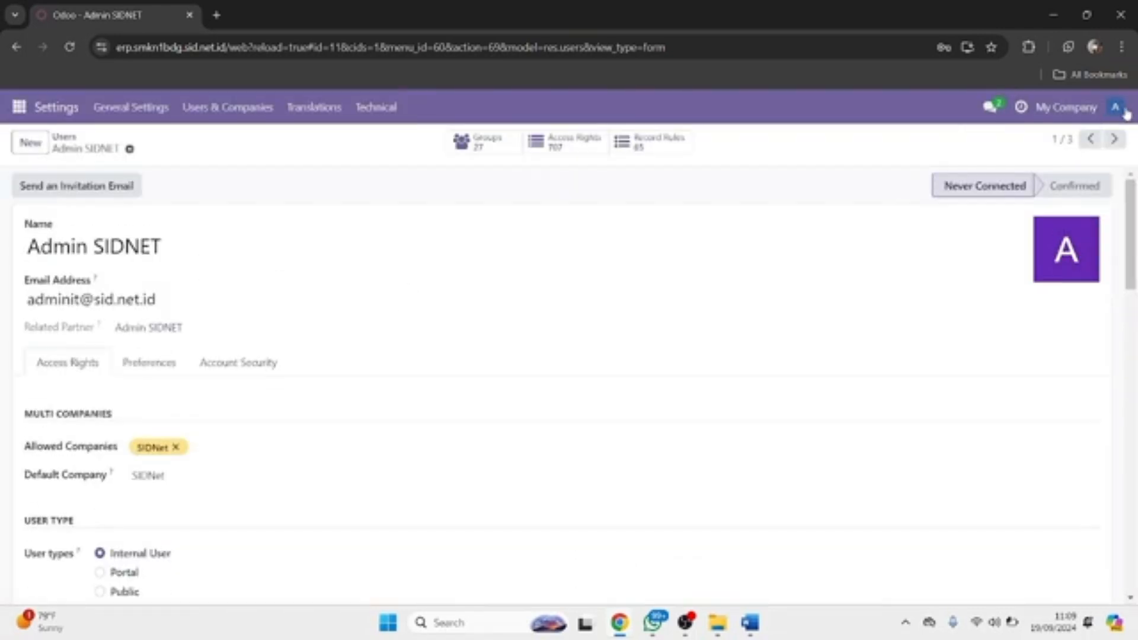
Step: Log out of the current Odoo session from the avatar menu
left_click(216, 52)
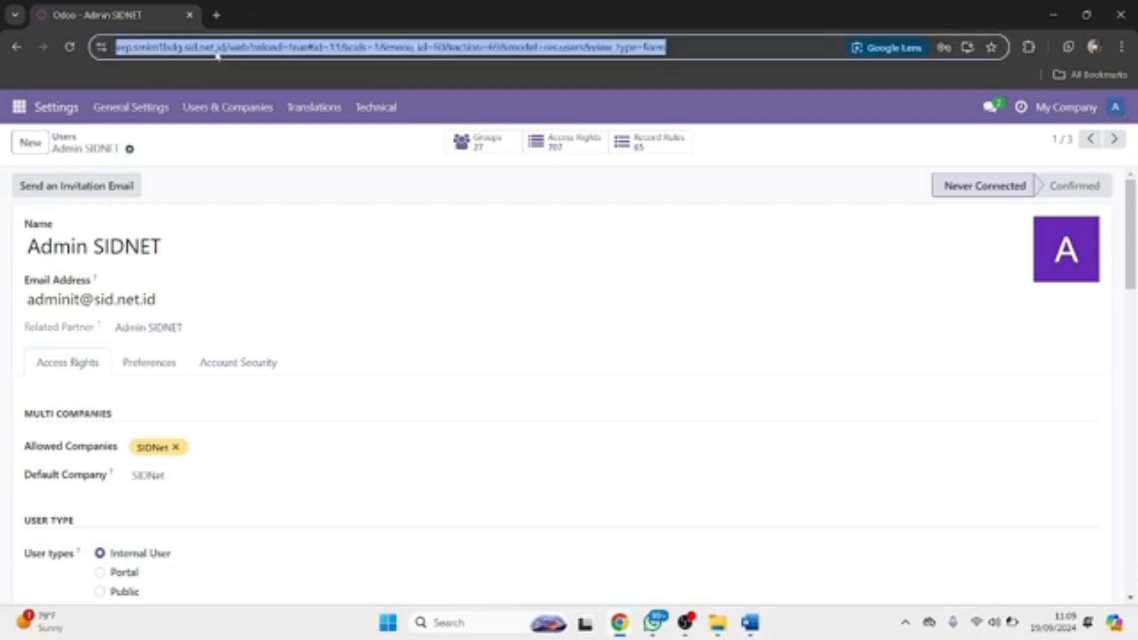
left_click(1116, 107)
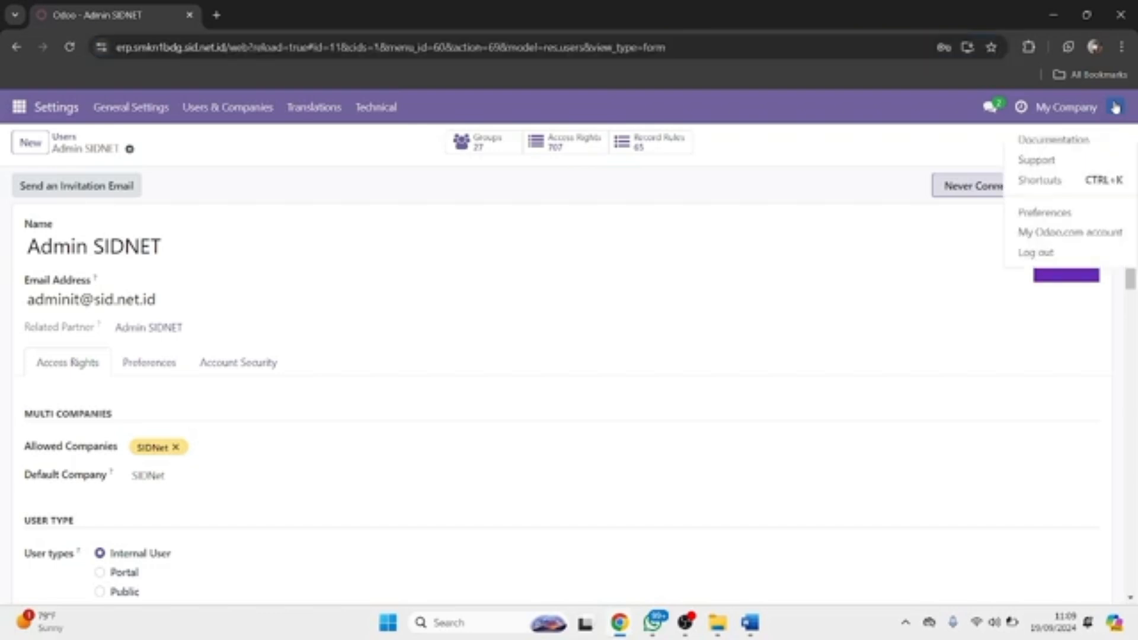
left_click(1033, 253)
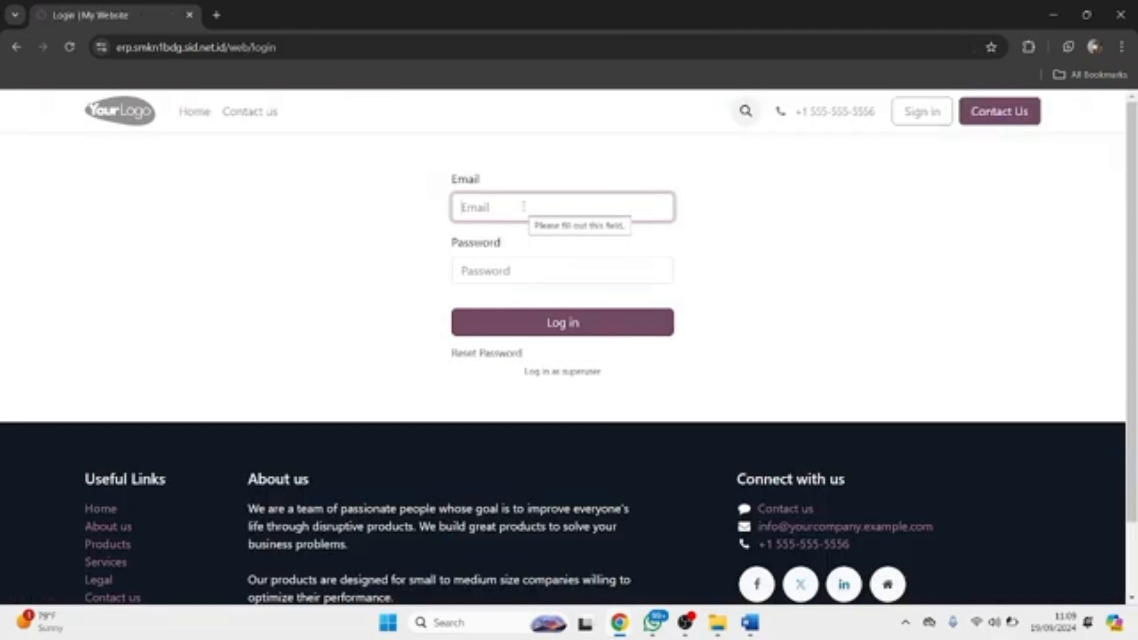
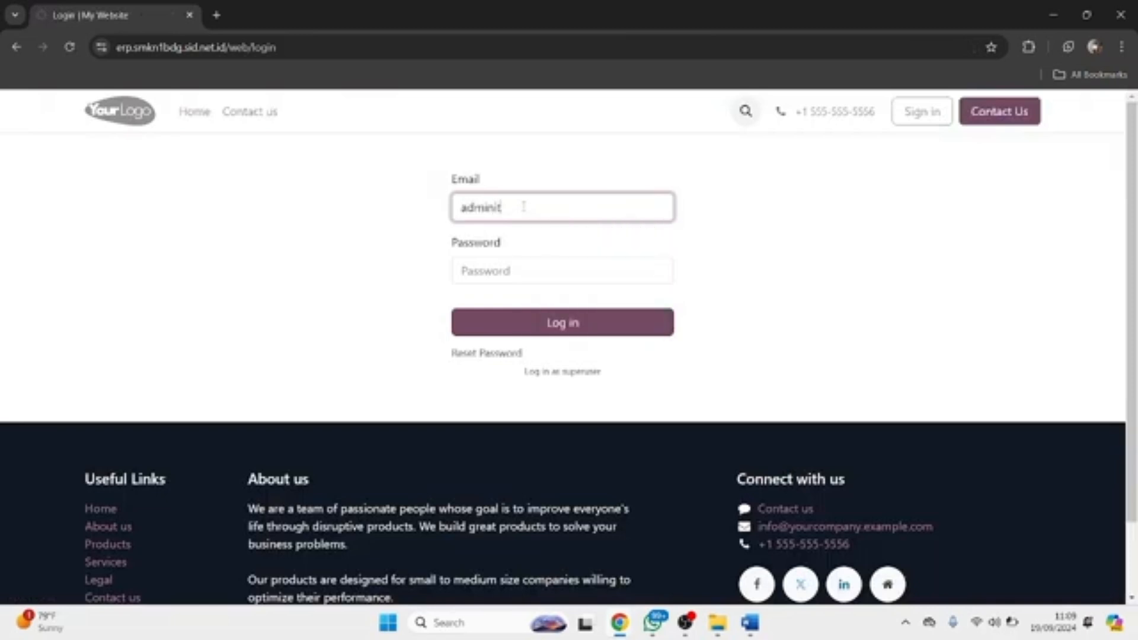
Step: Sign in with the admin user's email and new password, then glance at the apps menu
key("Tab")
type("•••••")
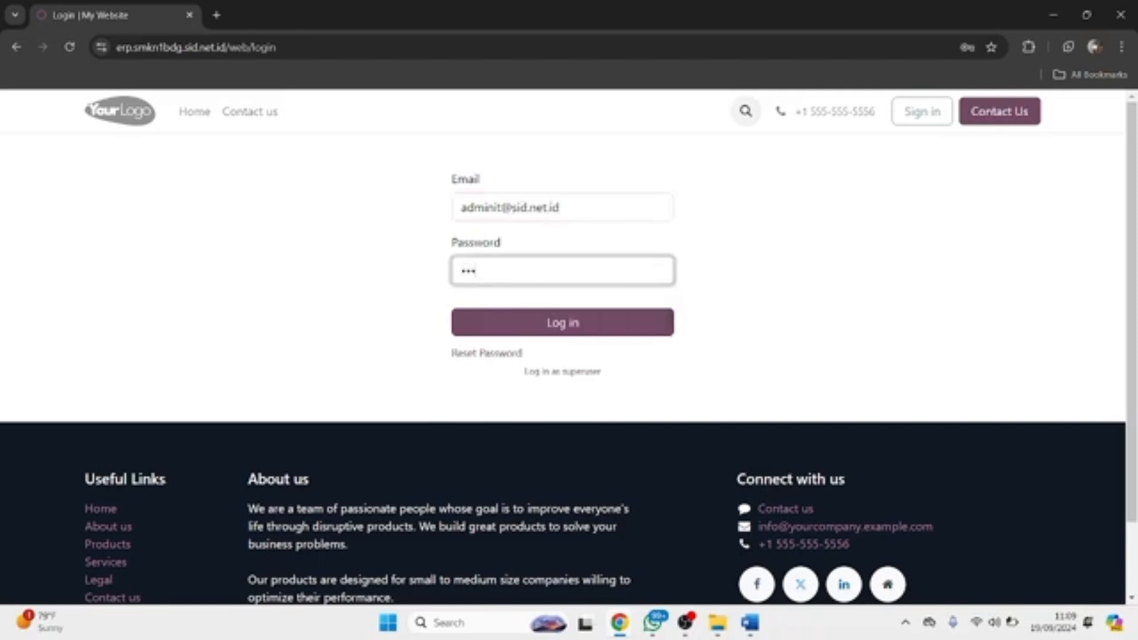
type("•••••")
key("Return")
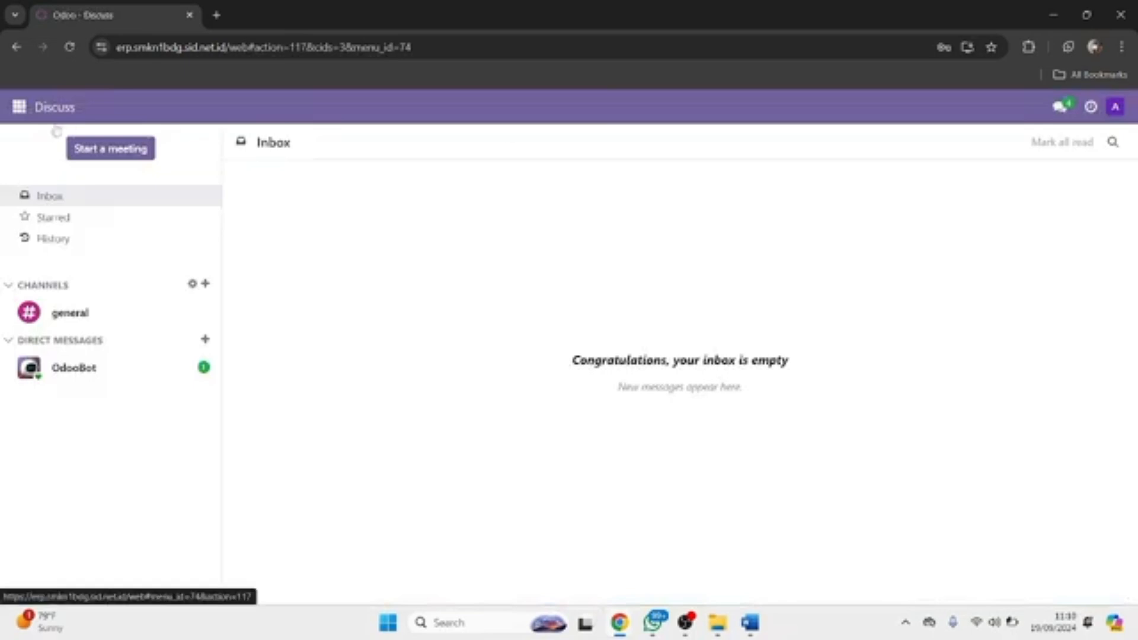
left_click(19, 108)
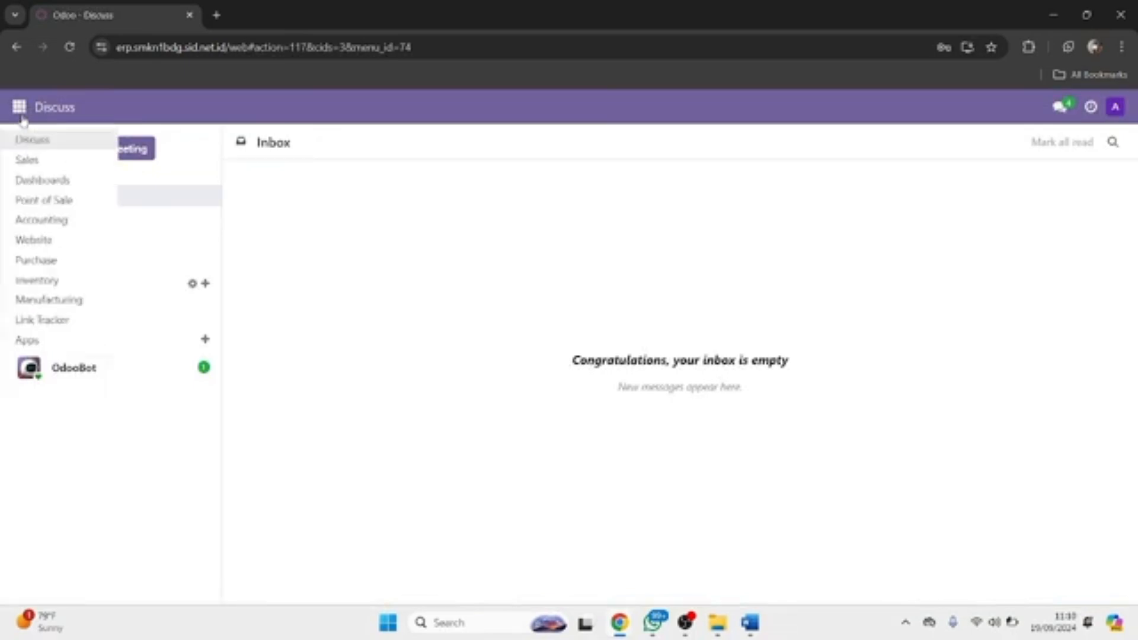
left_click(321, 195)
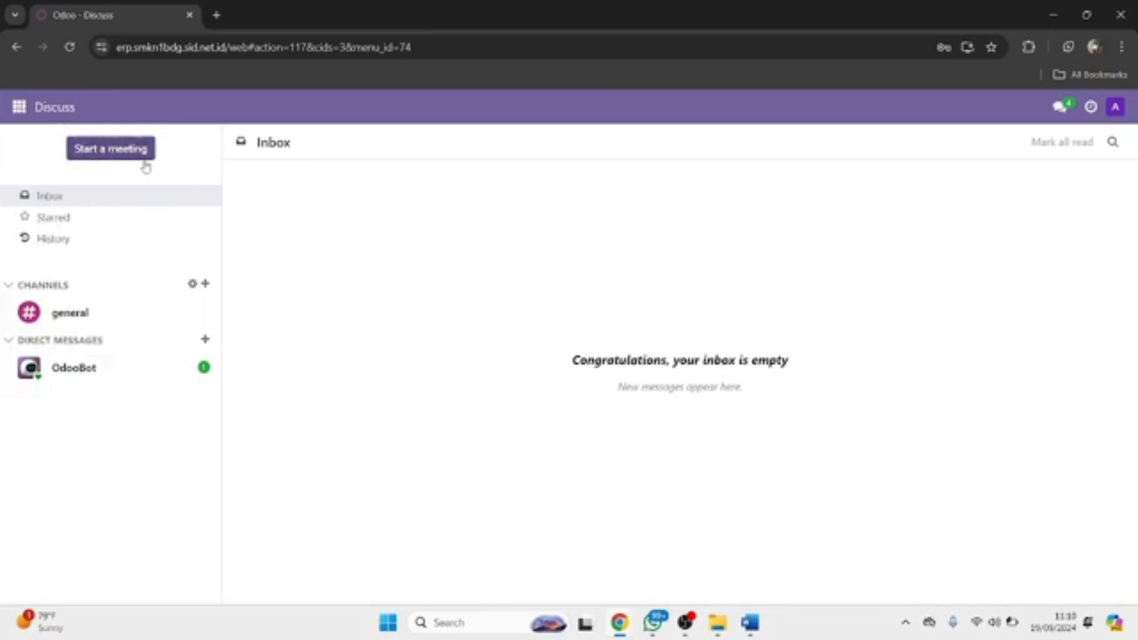
Step: Go to Accounting > Configuration > Chart of Accounts, which shows an empty account list
left_click(34, 117)
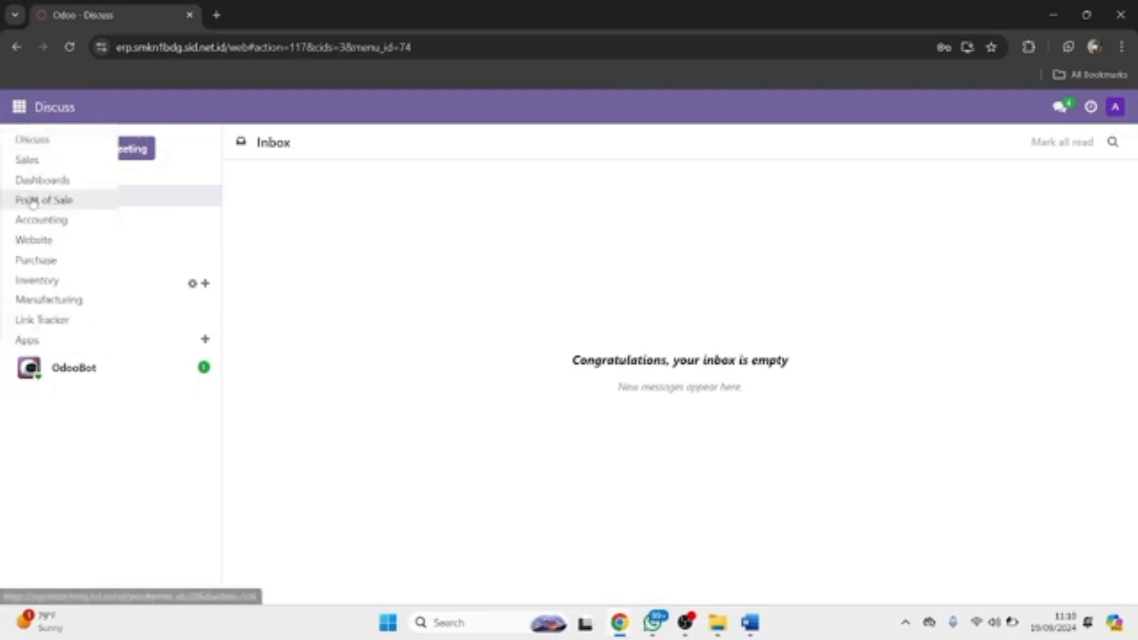
left_click(35, 220)
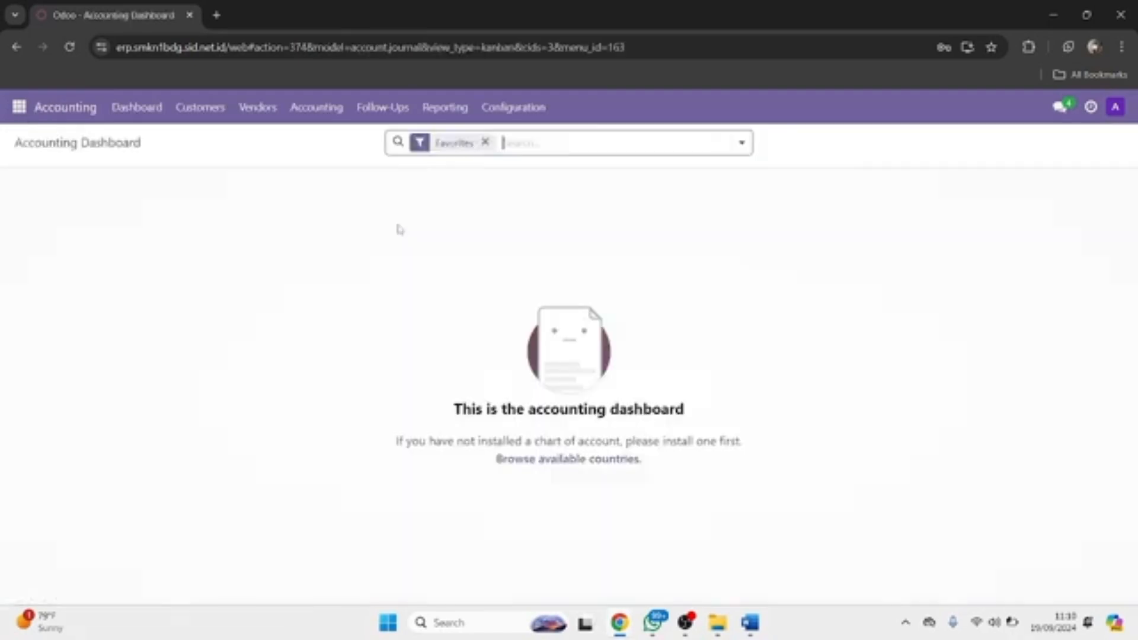
left_click(491, 118)
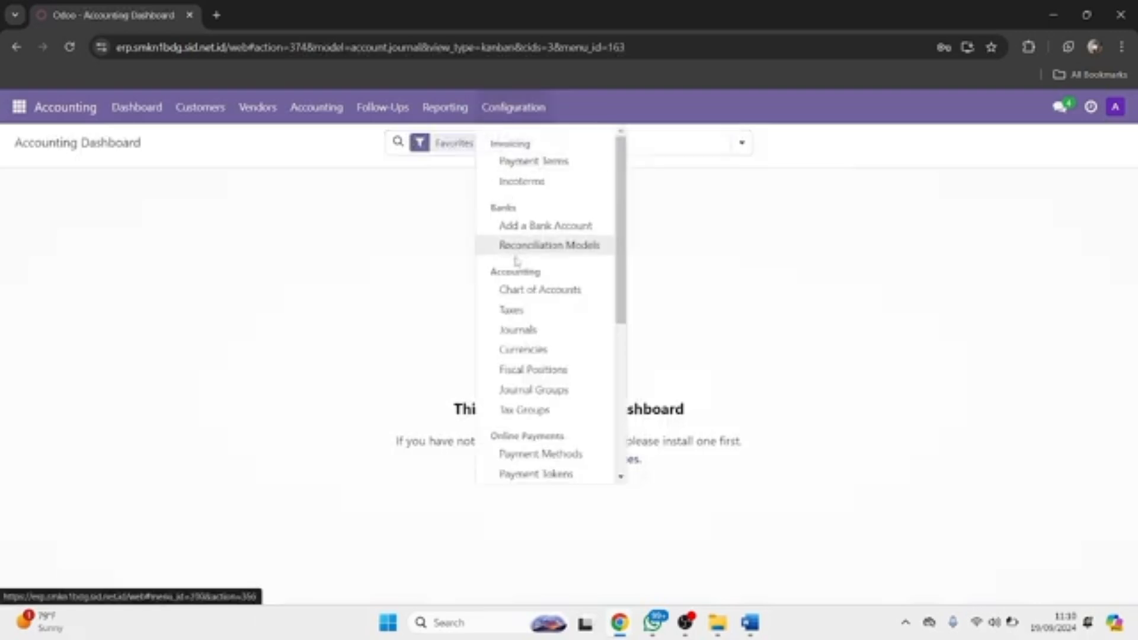
left_click(517, 290)
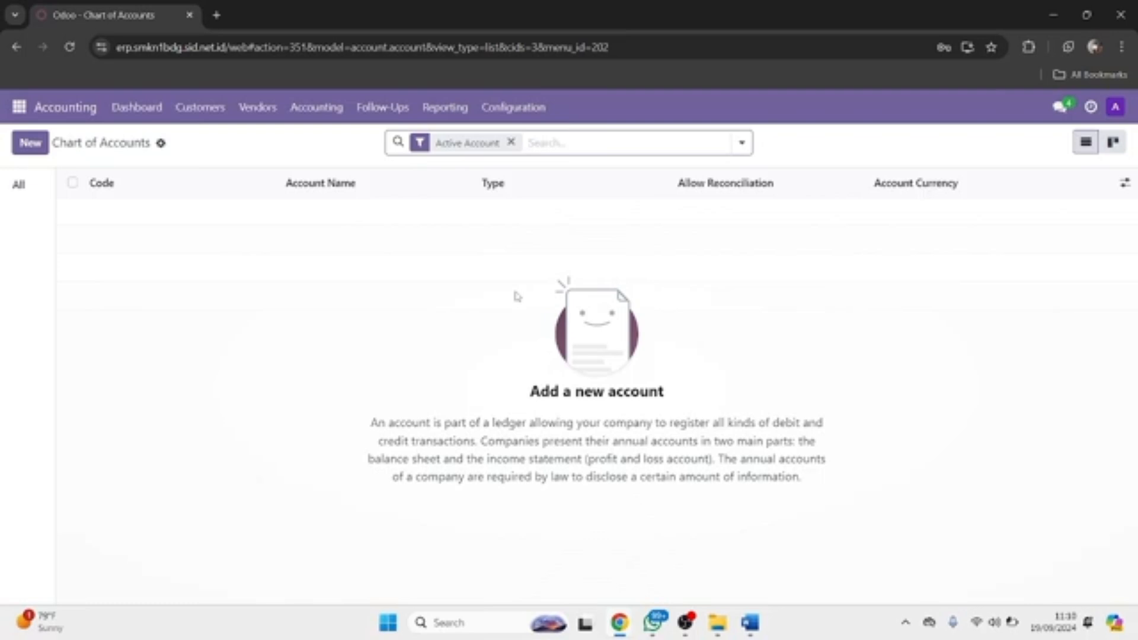
left_click(29, 112)
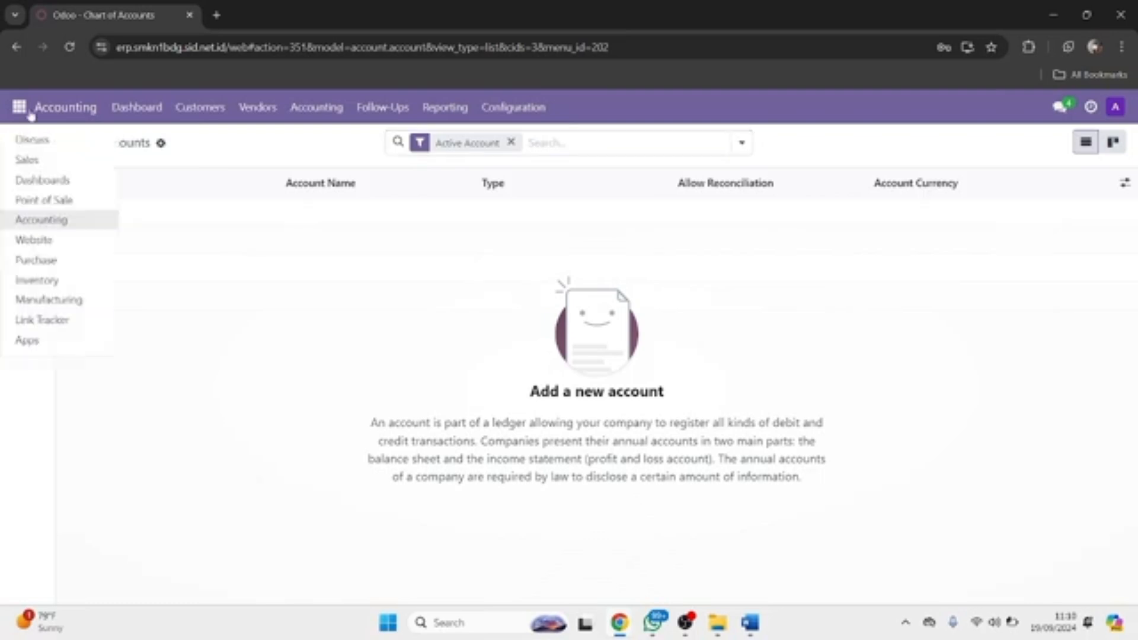
left_click(211, 248)
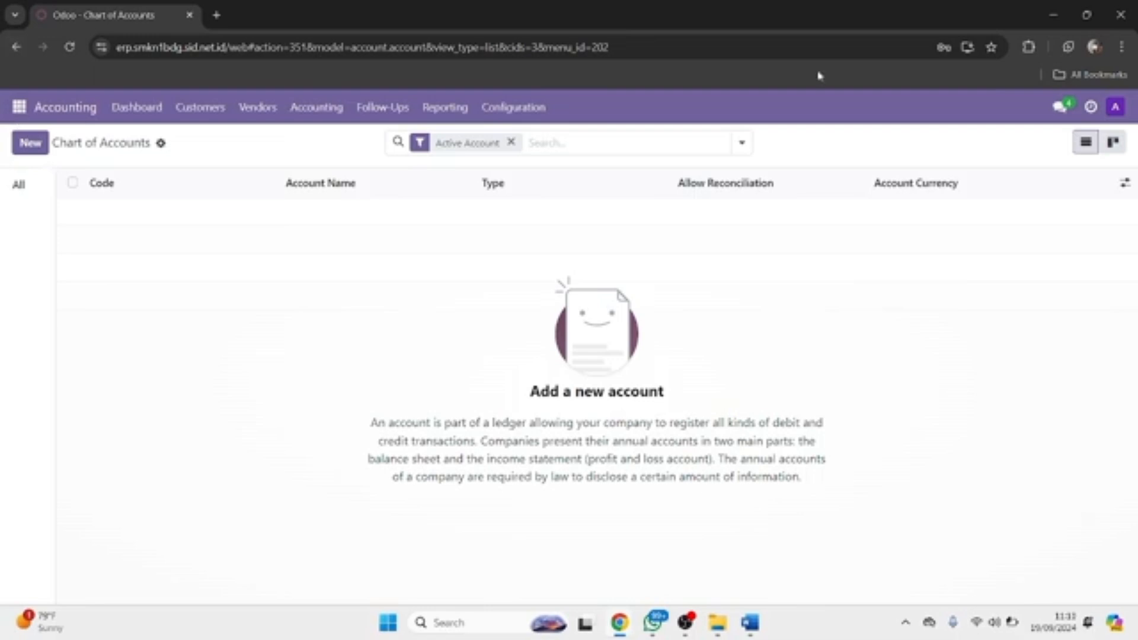
Step: Log out and sign in as the main administrator using the saved login and pasted password
left_click(1118, 108)
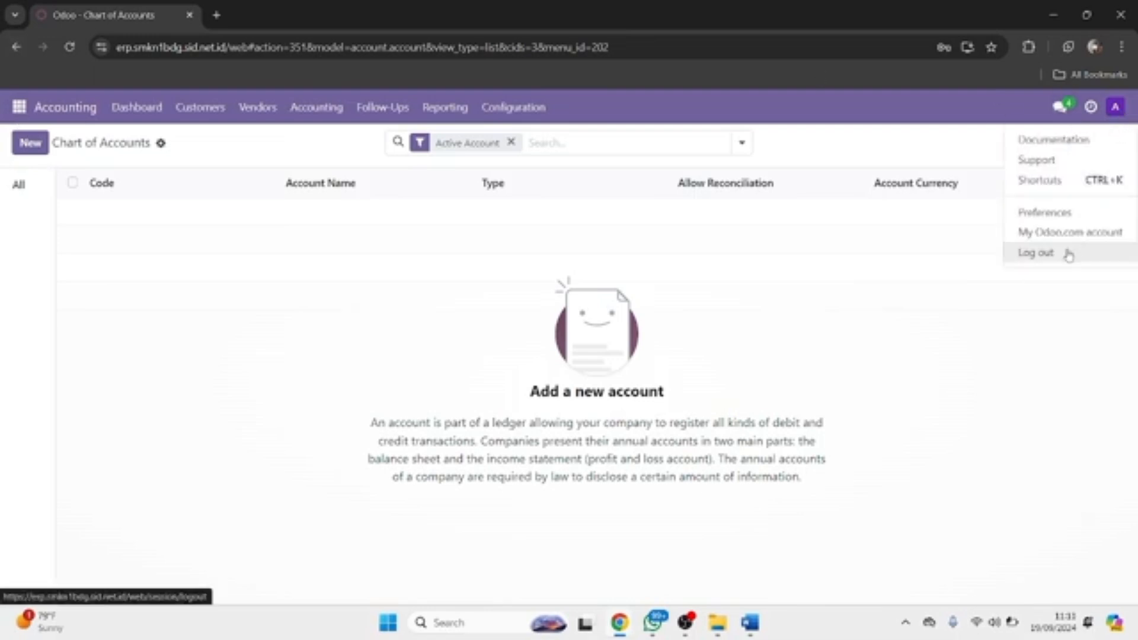
left_click(1069, 251)
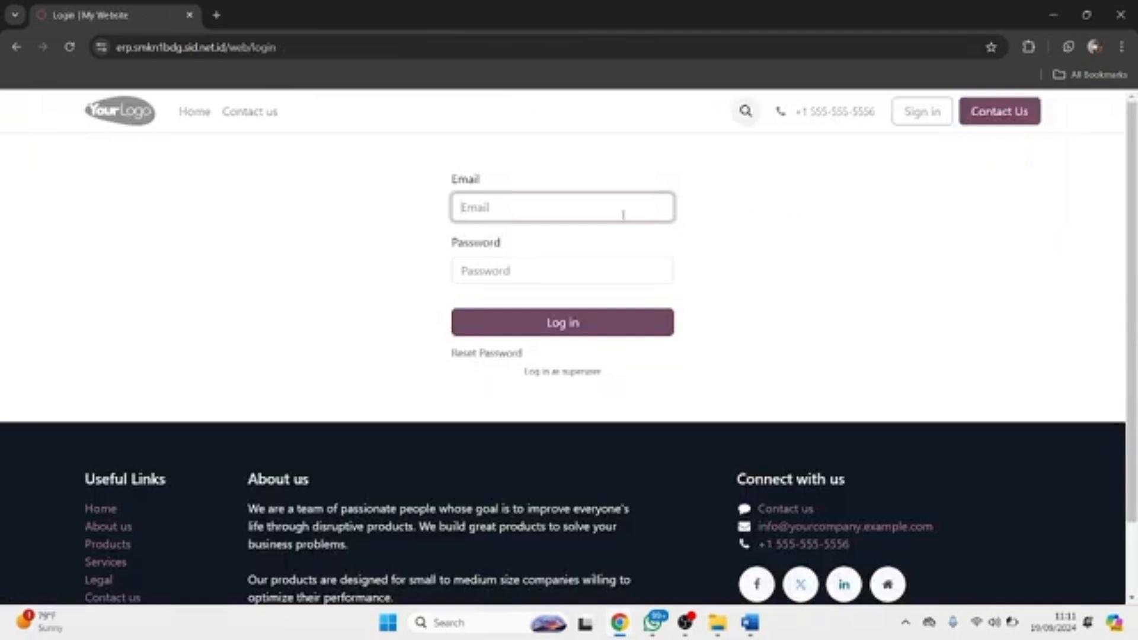
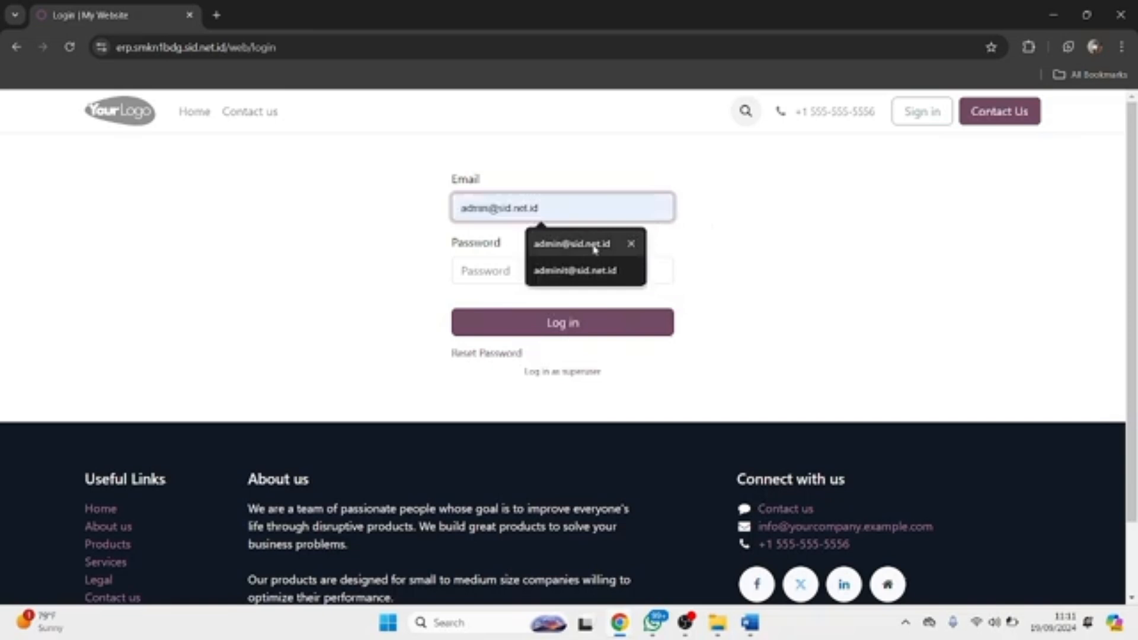
left_click(595, 250)
key("Tab")
key("ctrl+v")
key("Return")
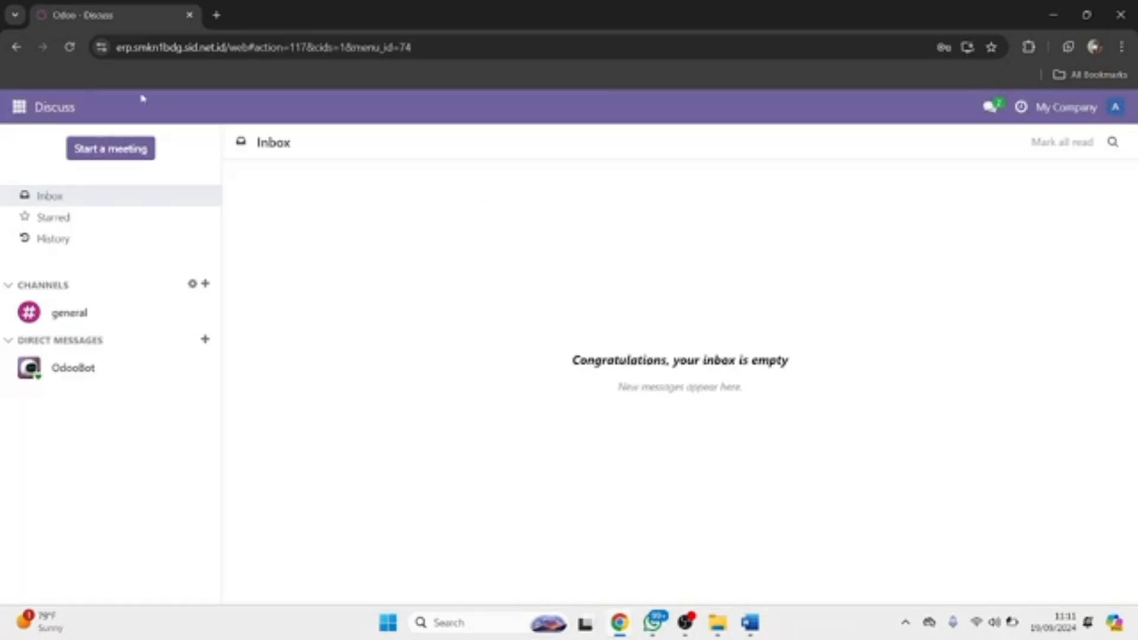
left_click(21, 115)
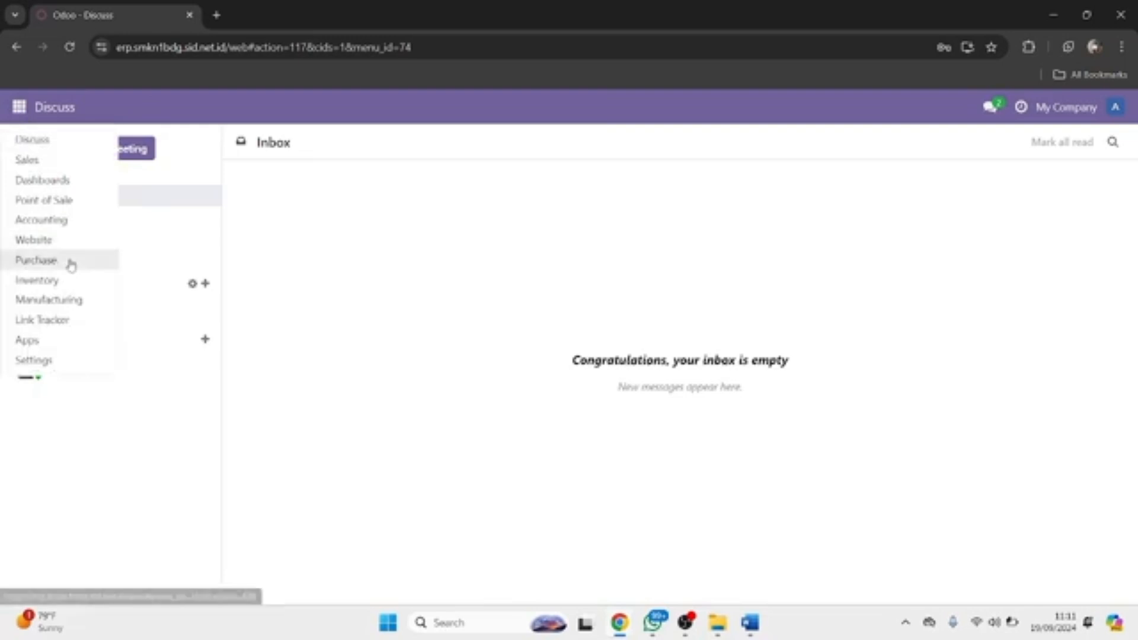
left_click(63, 370)
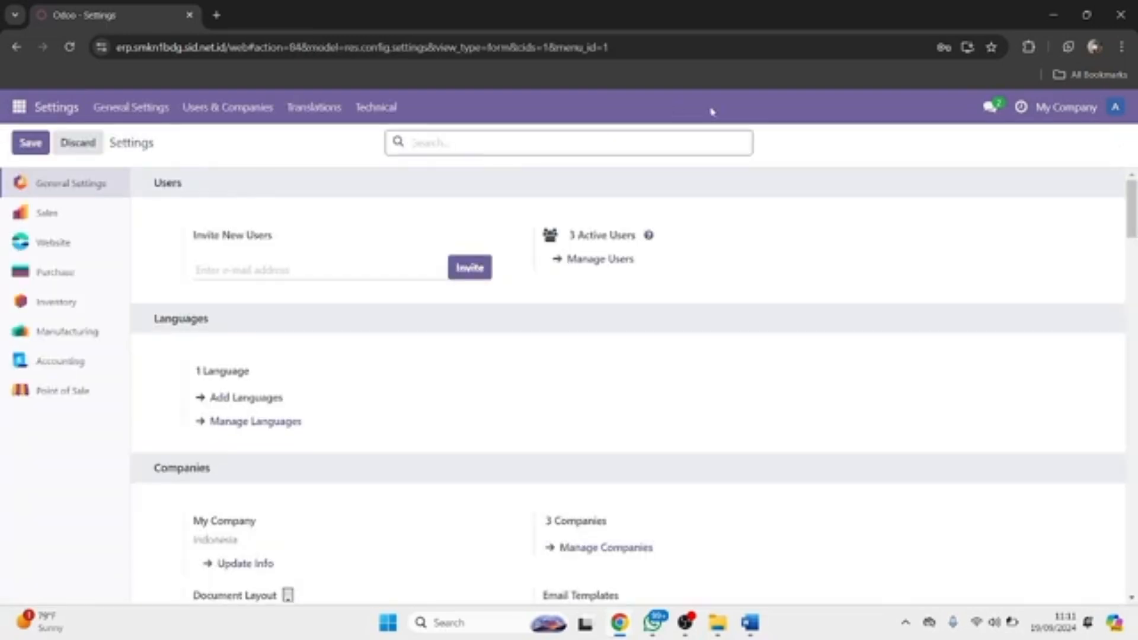
left_click(1074, 118)
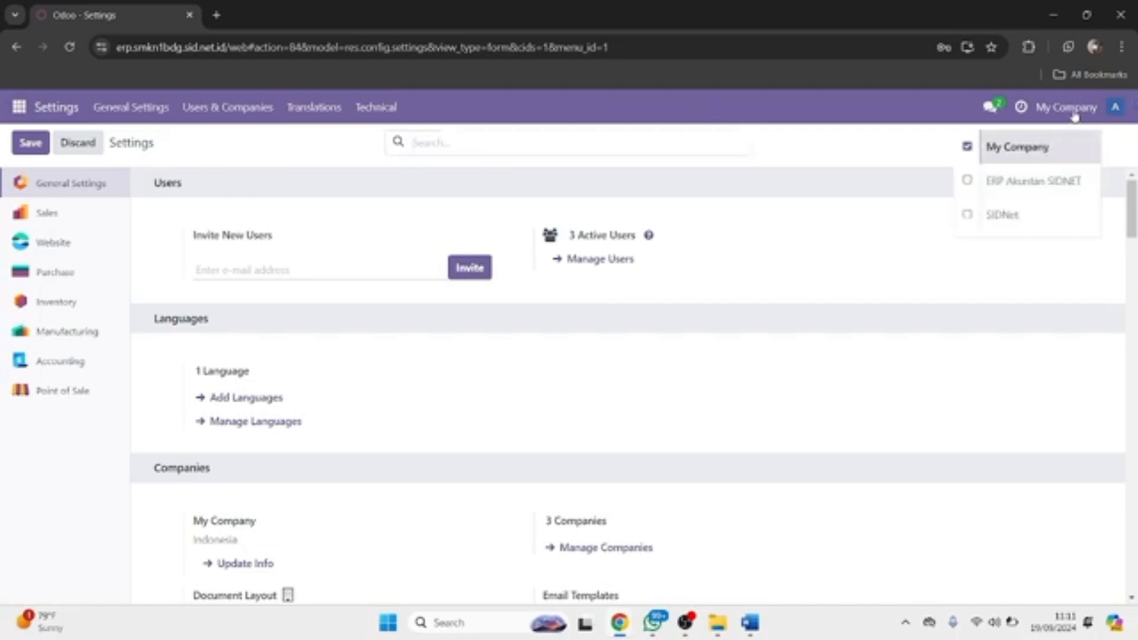
left_click(968, 216)
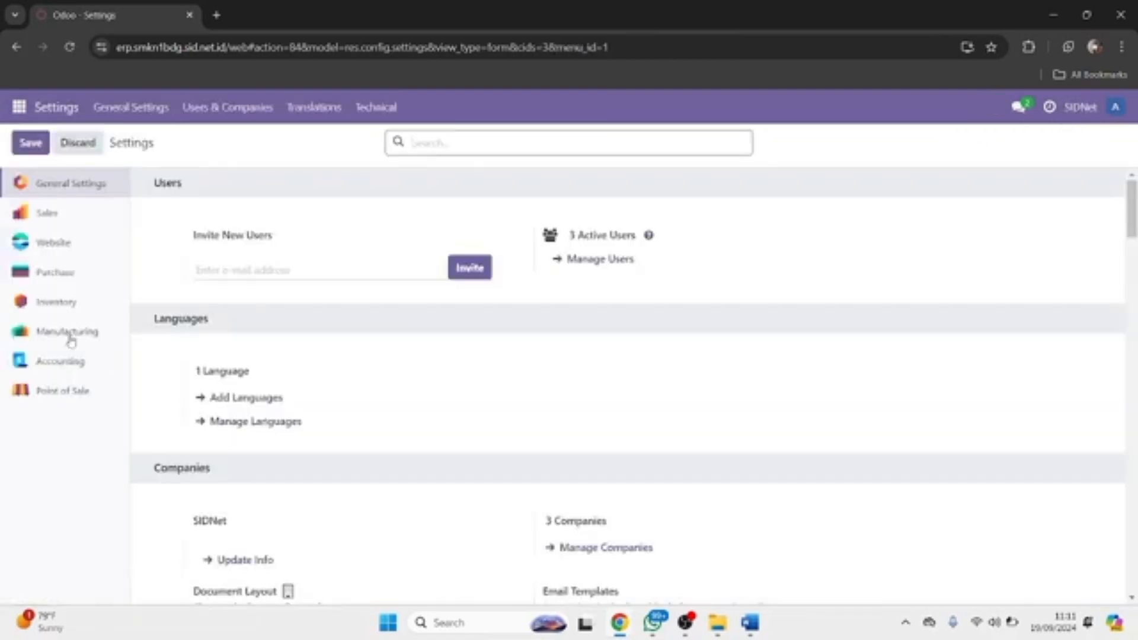
left_click(65, 361)
scroll(233, 398, "down", 15)
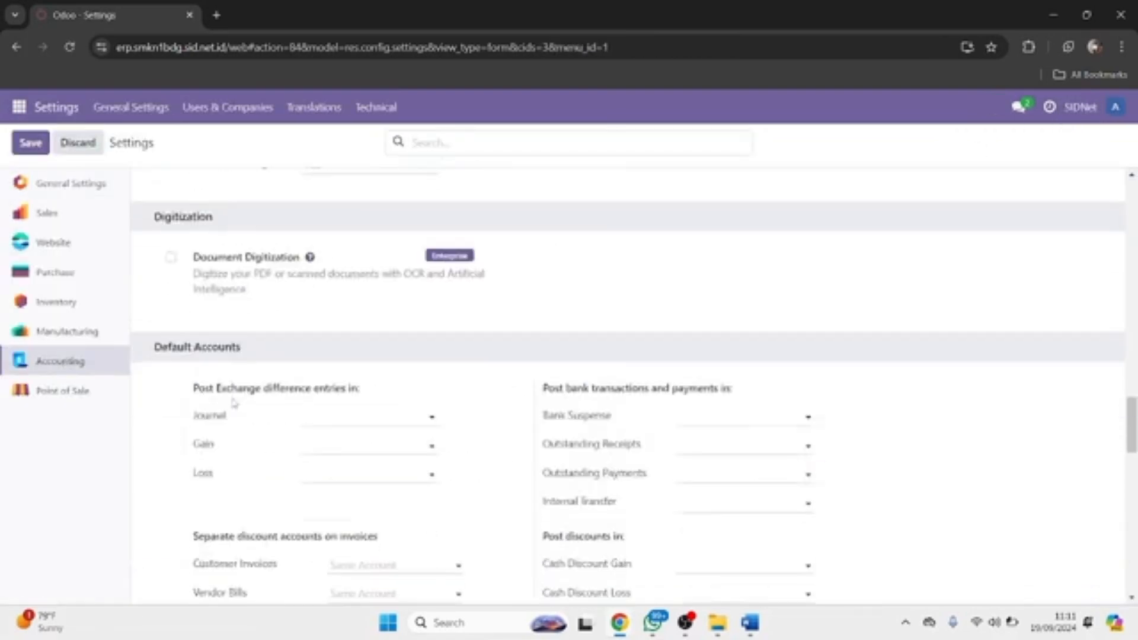
scroll(191, 381, "up", 4)
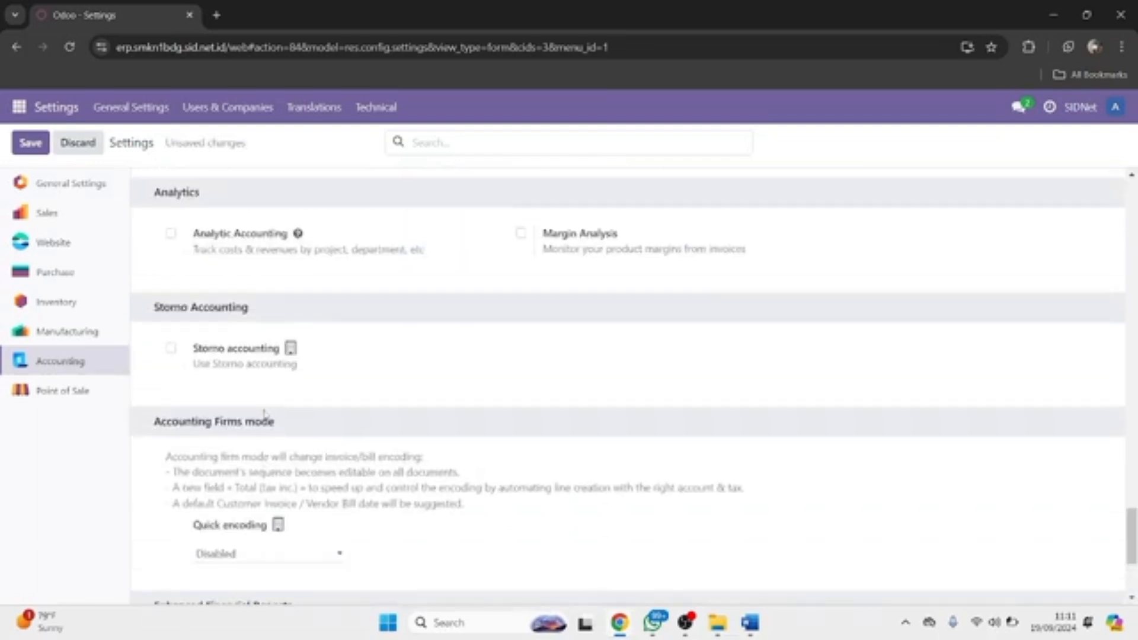
left_click(171, 361)
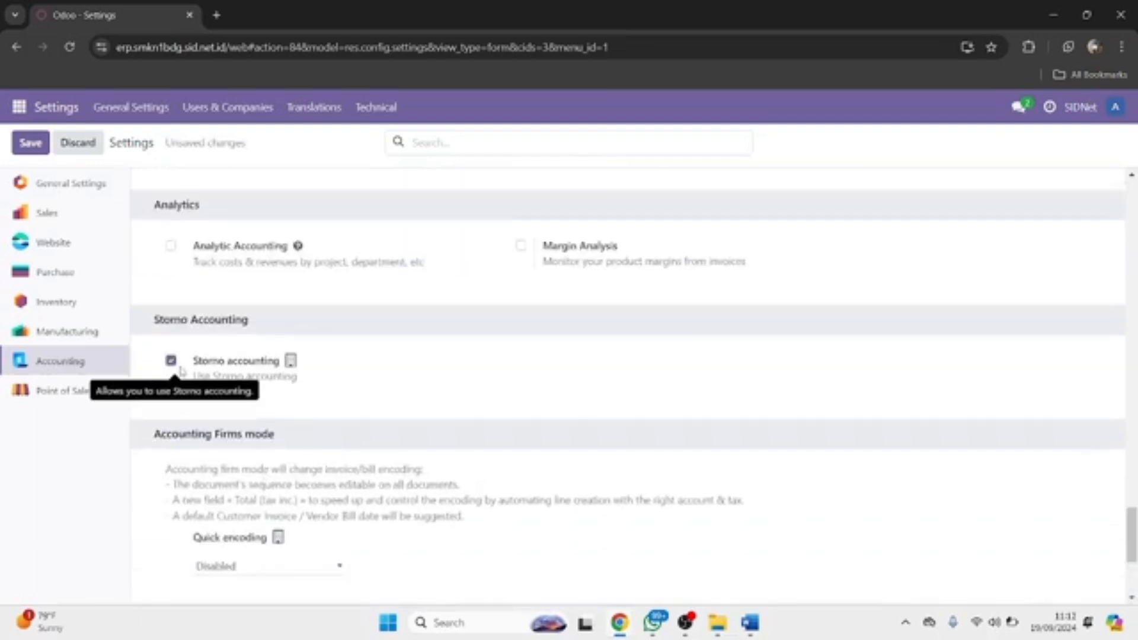
scroll(266, 454, "down", 4)
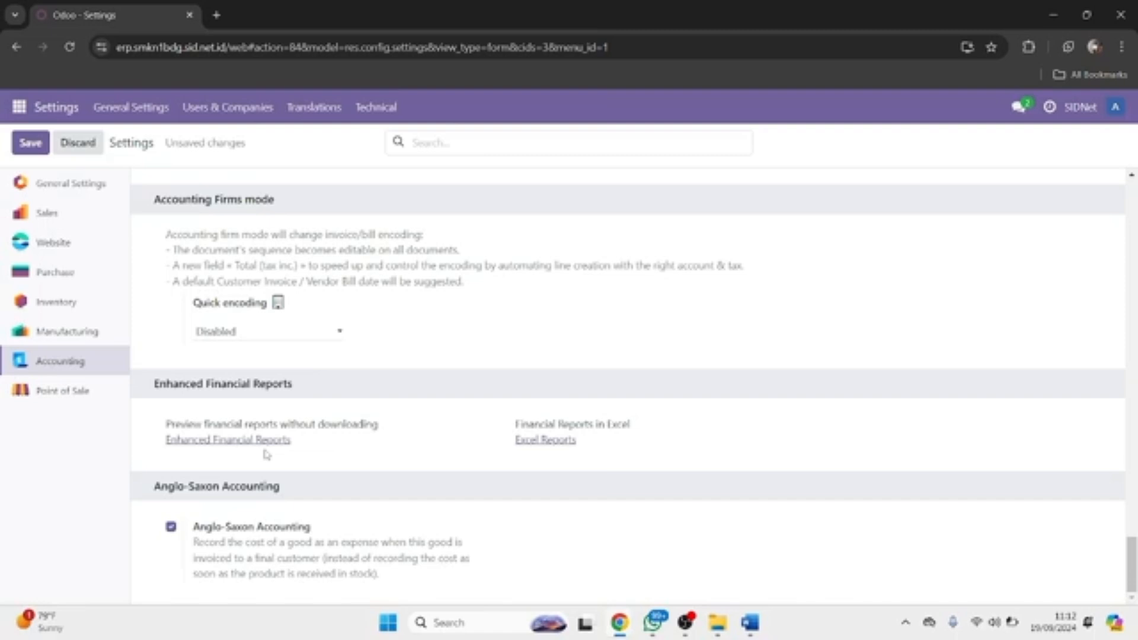
scroll(266, 454, "up", 1)
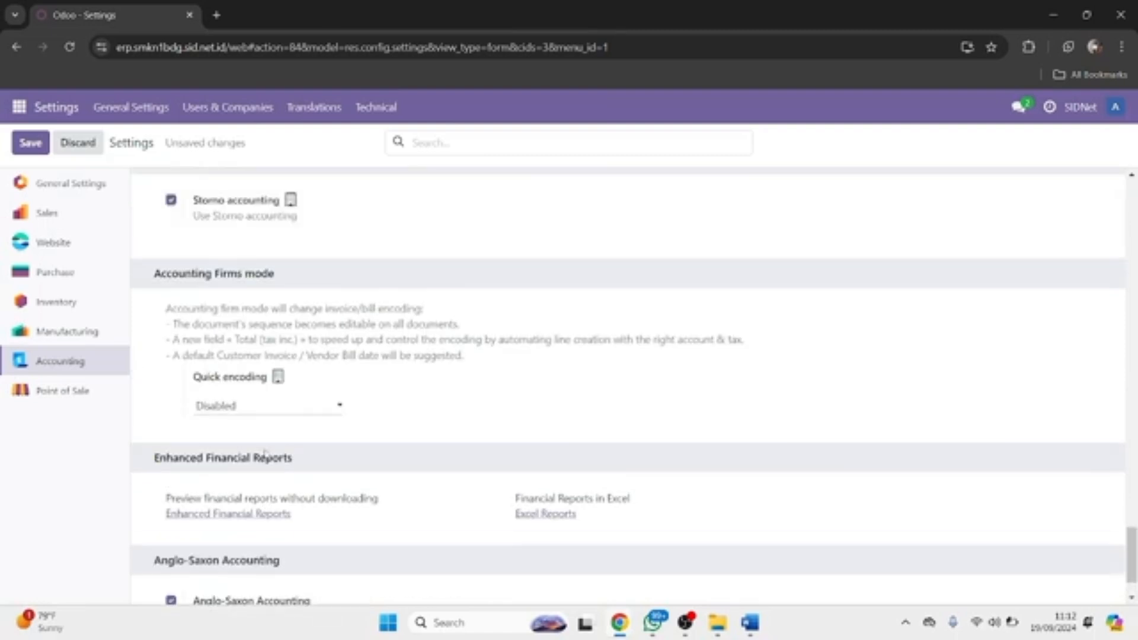
scroll(266, 454, "down", 1)
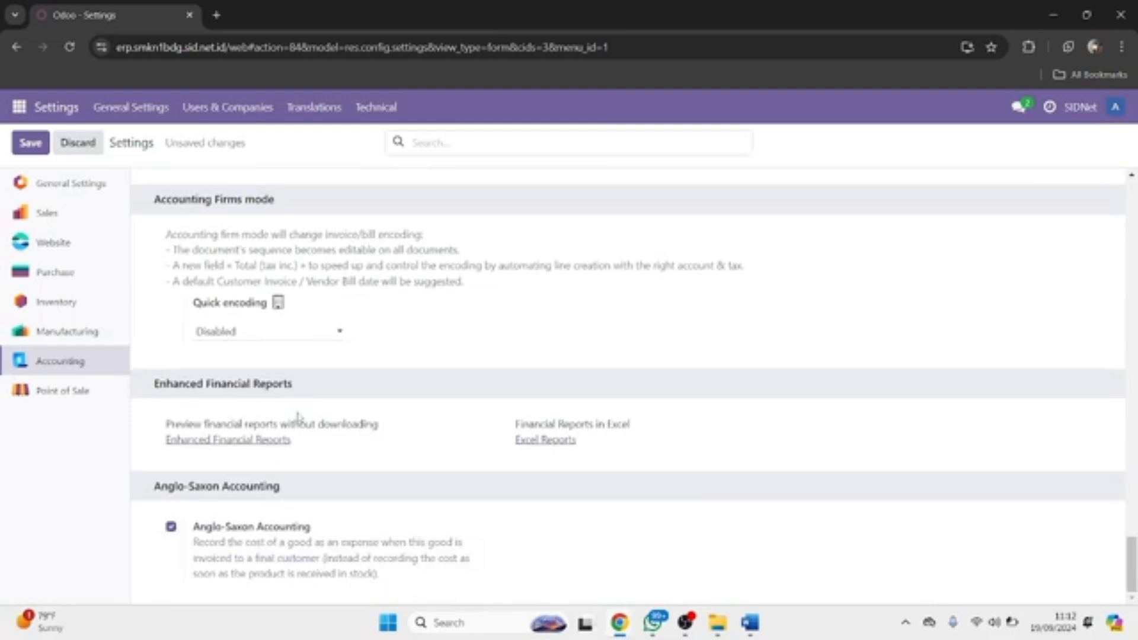
scroll(298, 417, "up", 1)
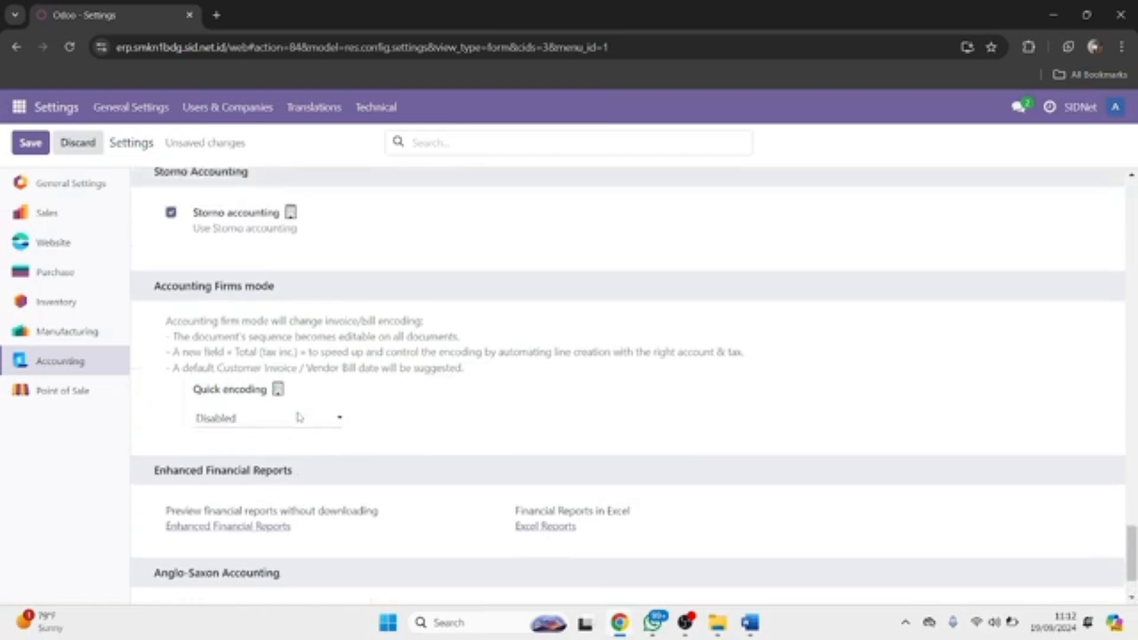
scroll(299, 416, "up", 2)
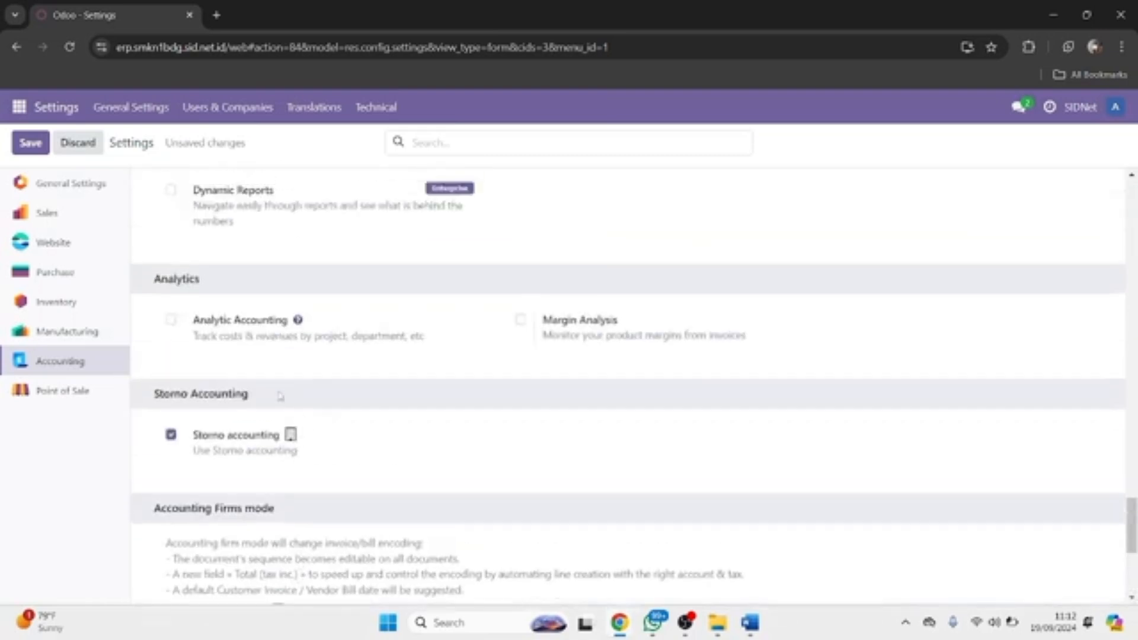
scroll(457, 400, "up", 4)
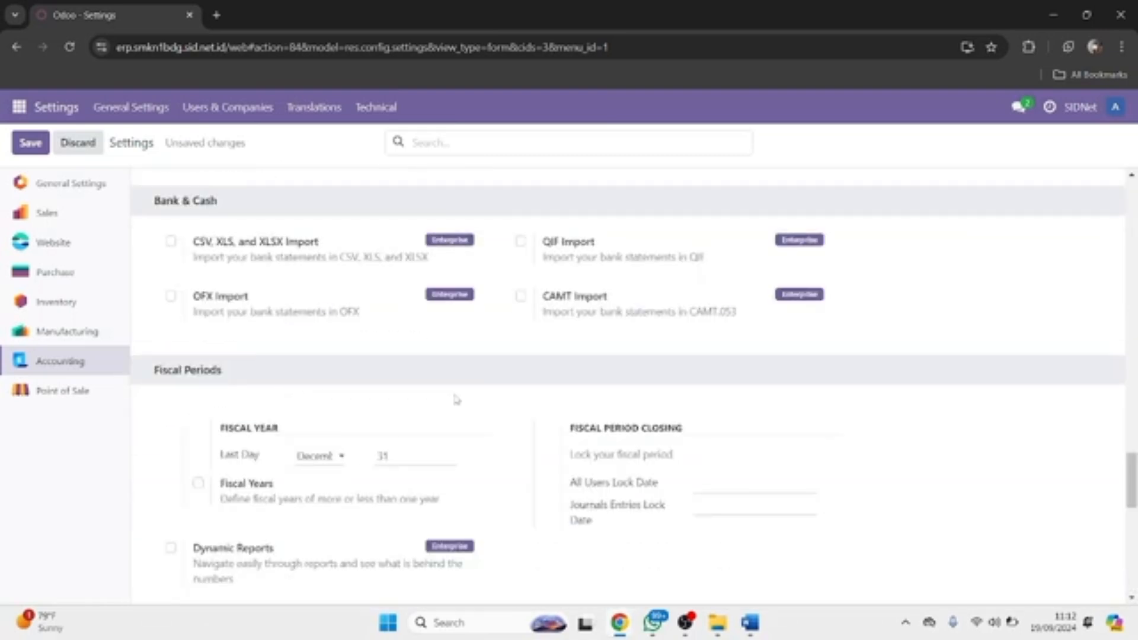
scroll(456, 400, "up", 10)
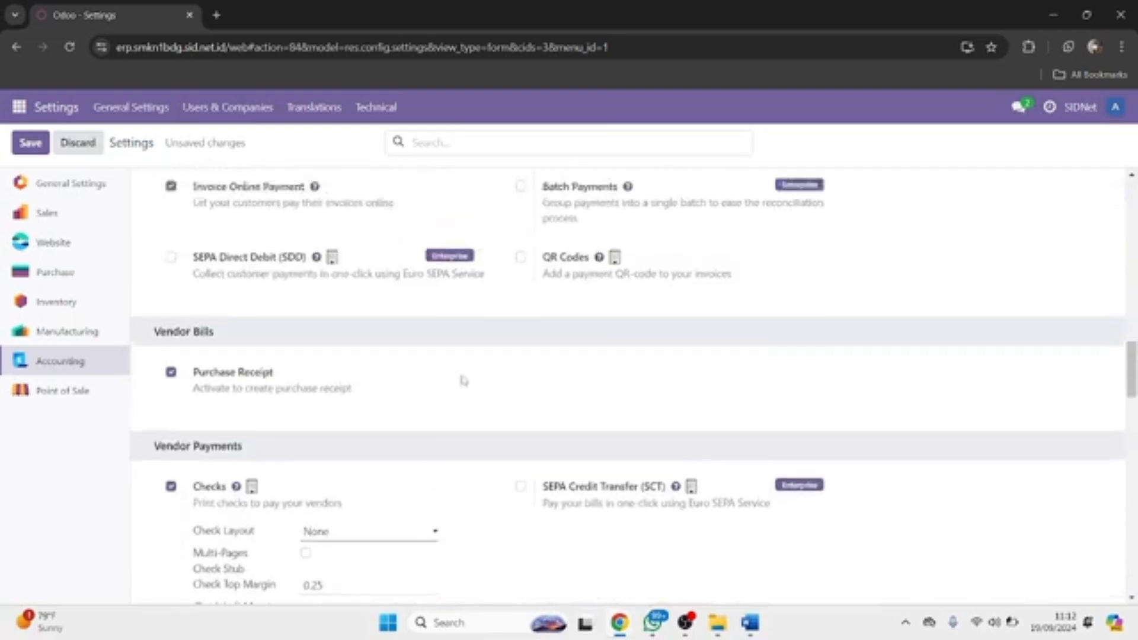
Step: Search settings for 'fiscal', choose Indonesia as Fiscal Country, clear the search and save
left_click(468, 146)
type("fiscal")
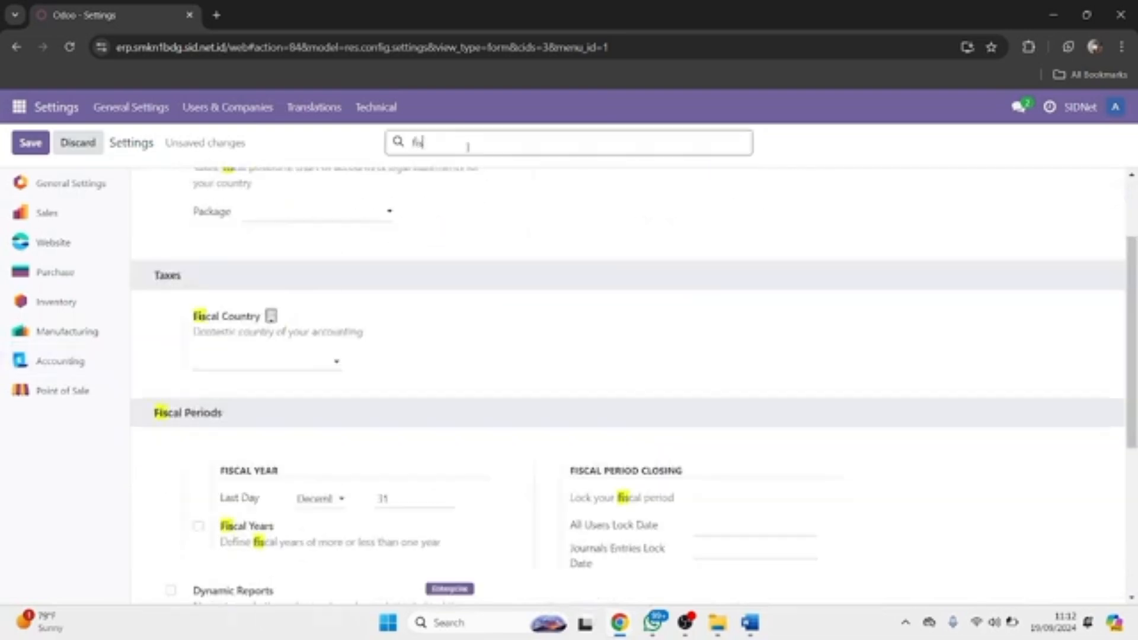
left_click(298, 360)
type("indo")
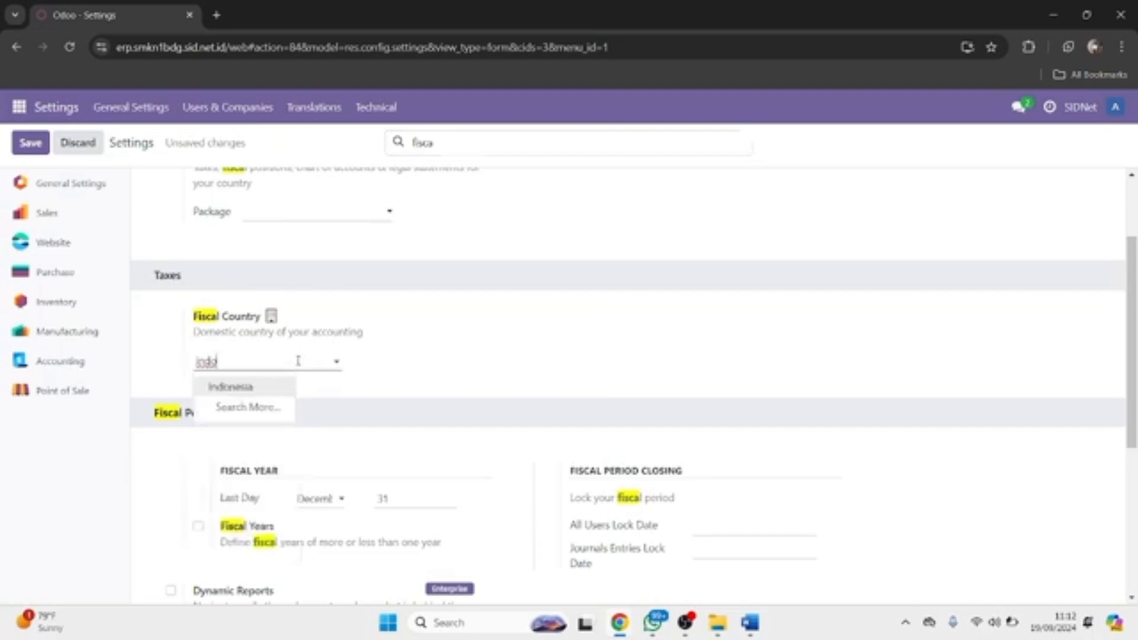
left_click(272, 389)
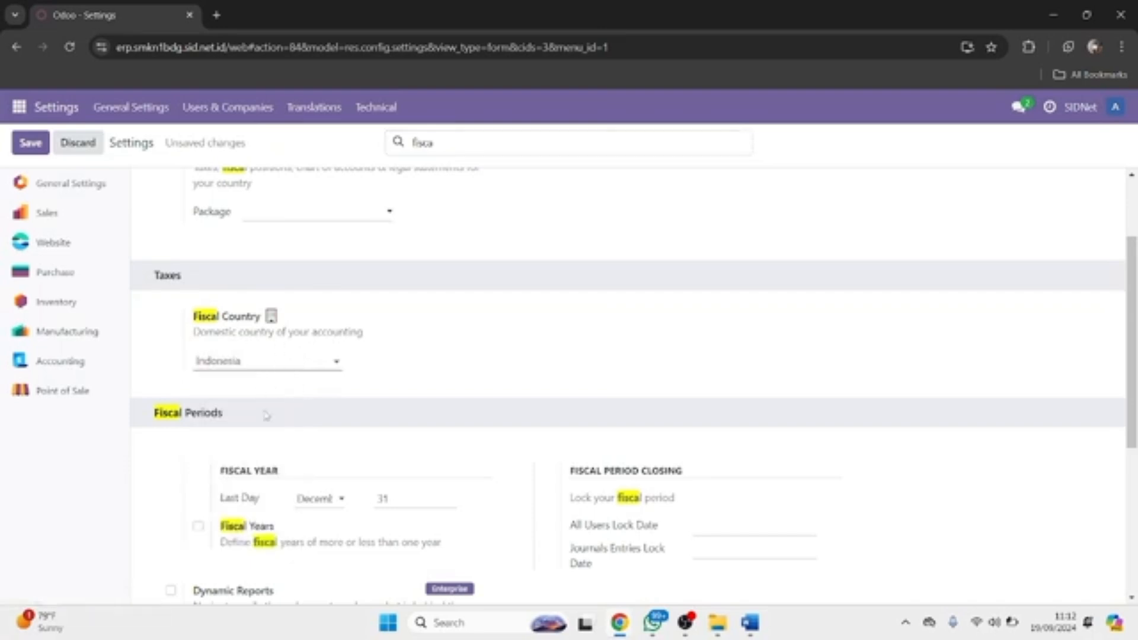
scroll(297, 393, "down", 1)
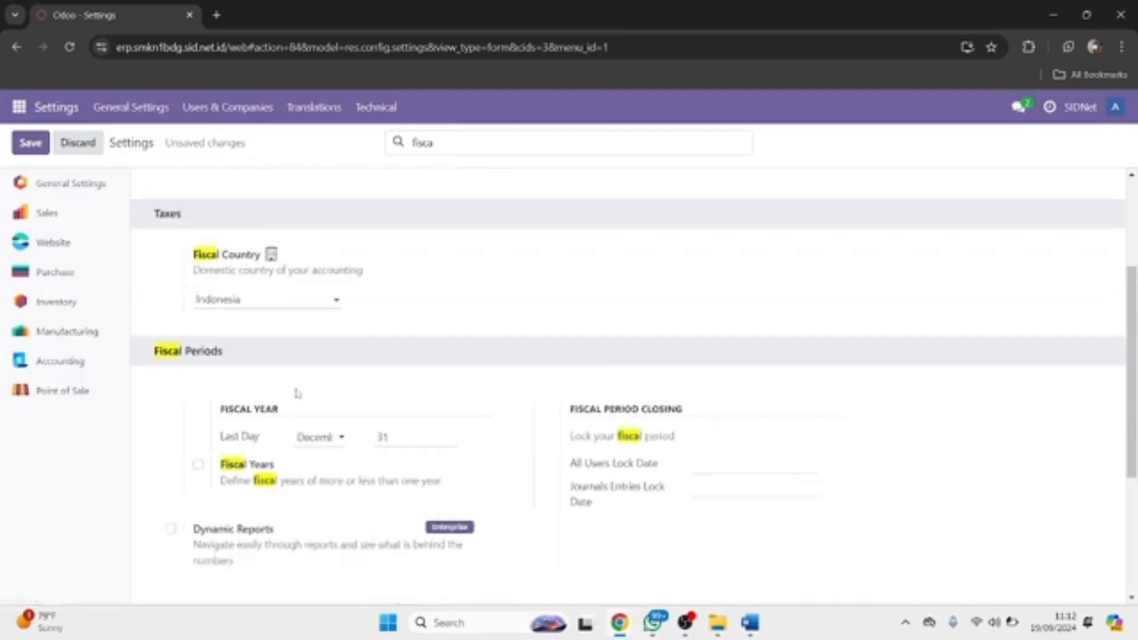
scroll(297, 393, "down", 3)
scroll(292, 389, "up", 5)
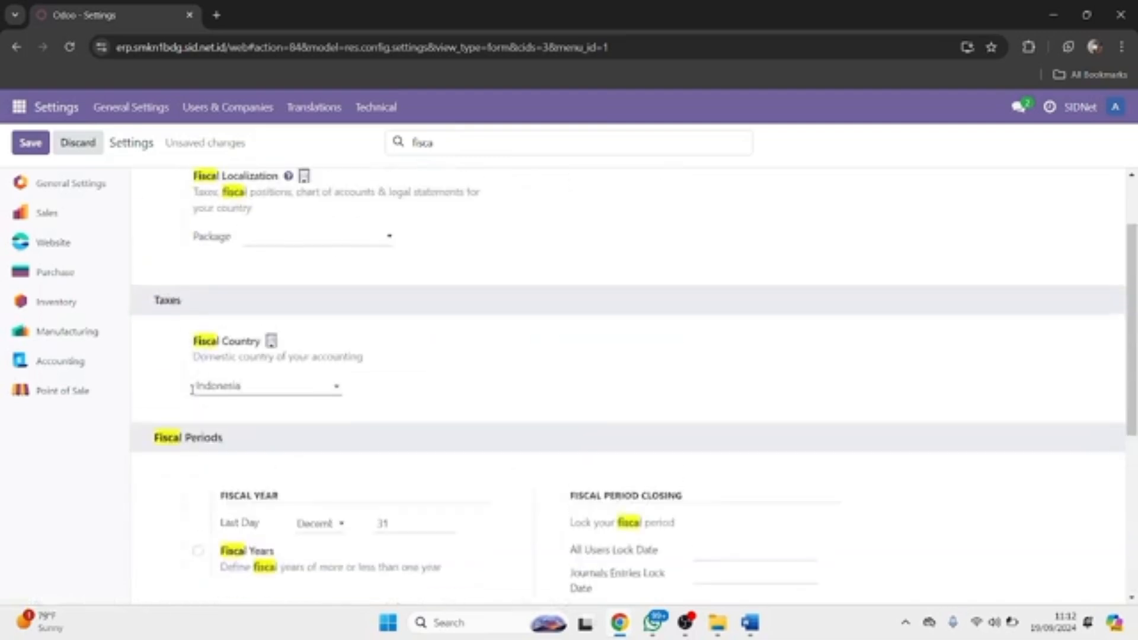
scroll(192, 389, "up", 2)
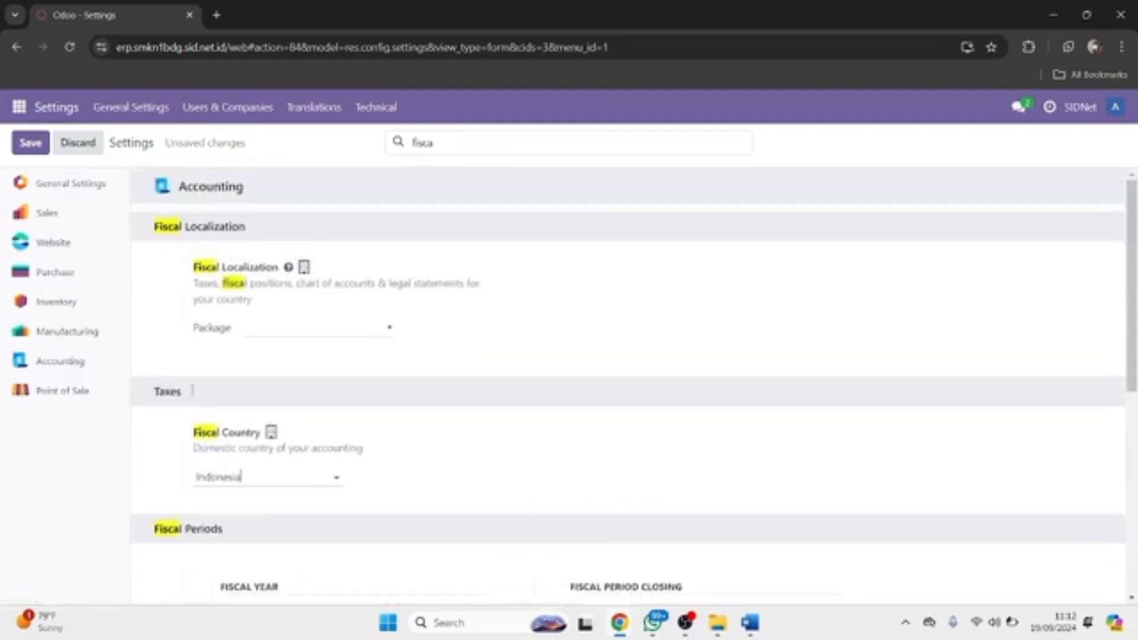
double_click(431, 147)
key("BackSpace")
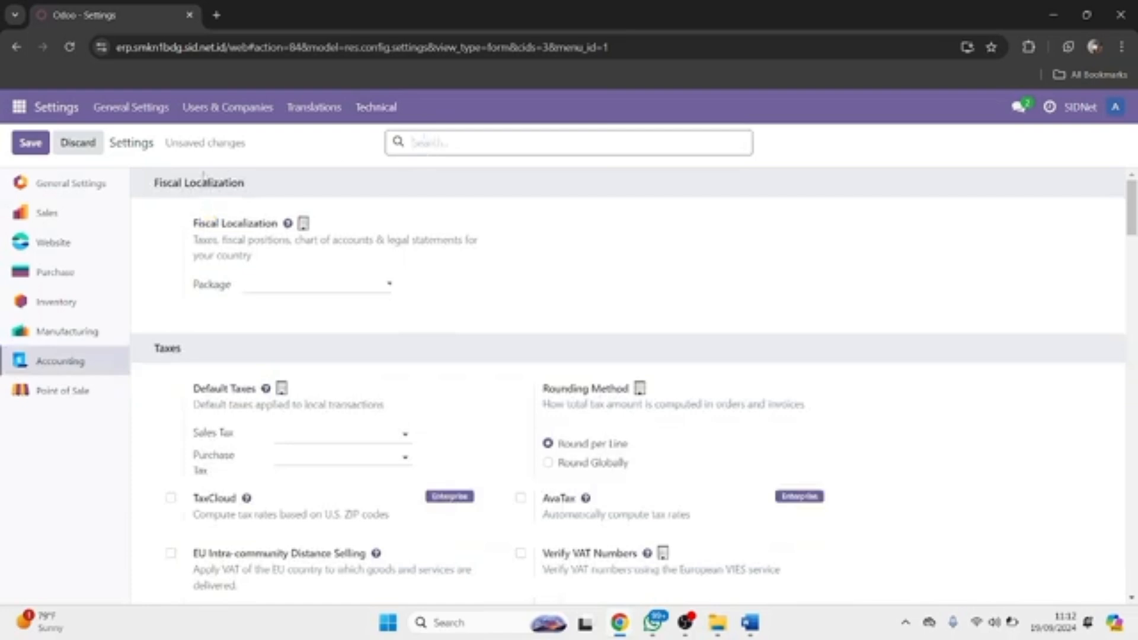
left_click(43, 147)
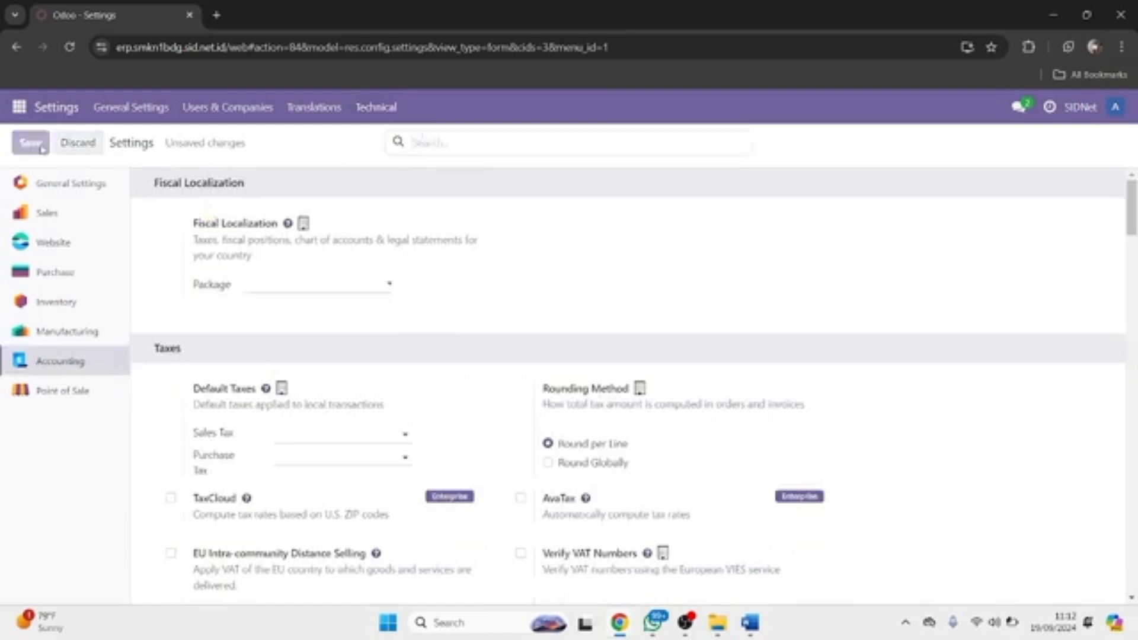
Step: Log out and sign back in with the admin password, then open the apps list
left_click(1114, 117)
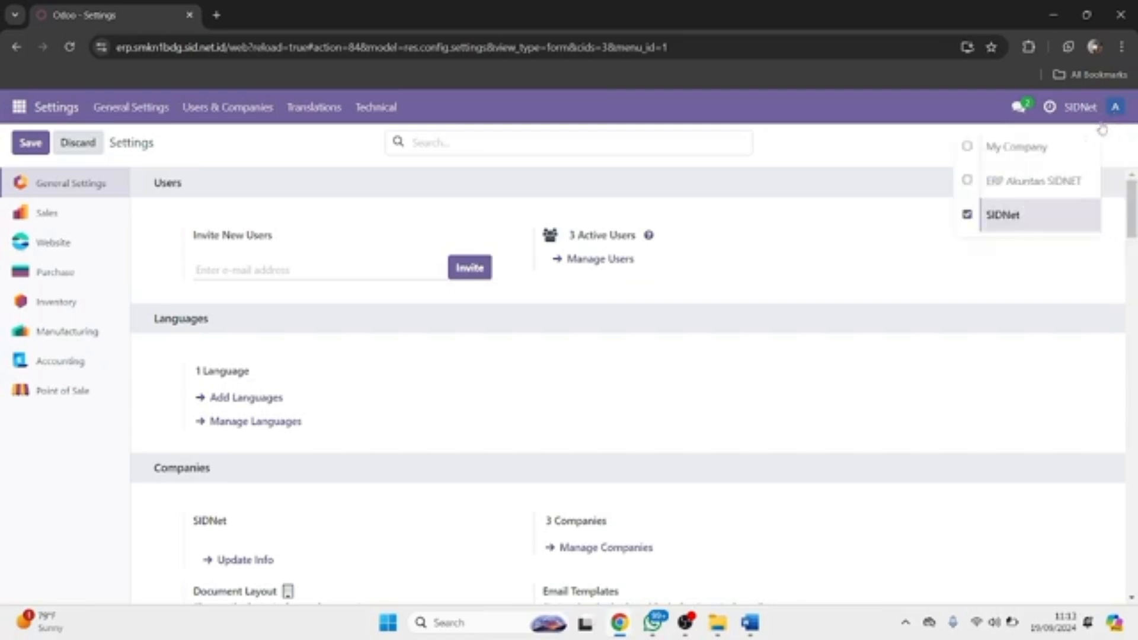
left_click(1036, 252)
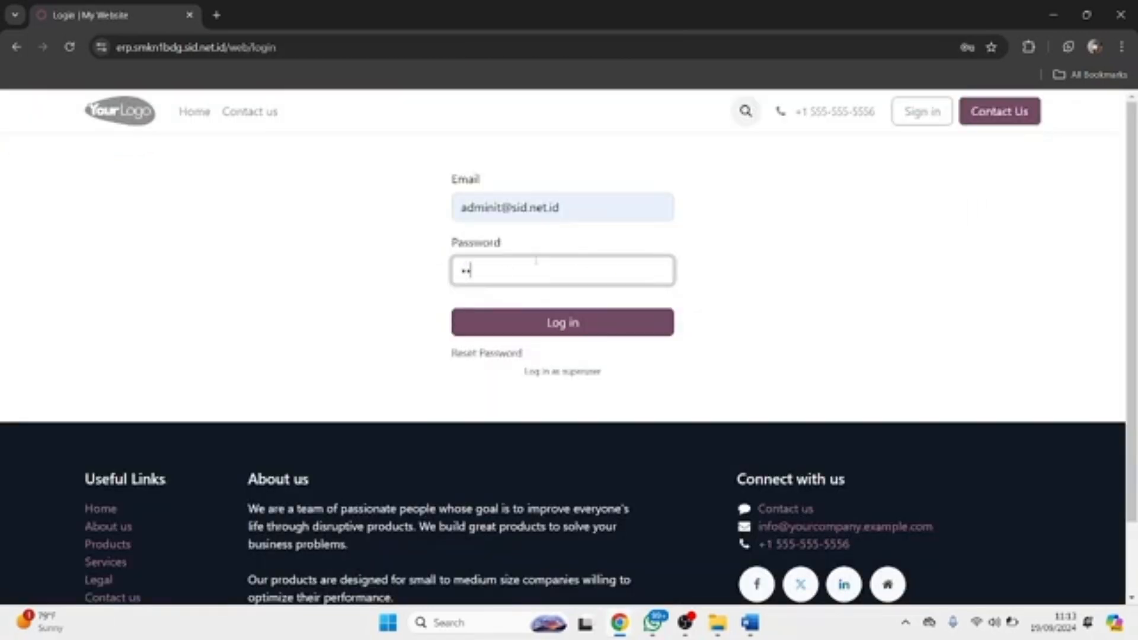
type("********")
key("Return")
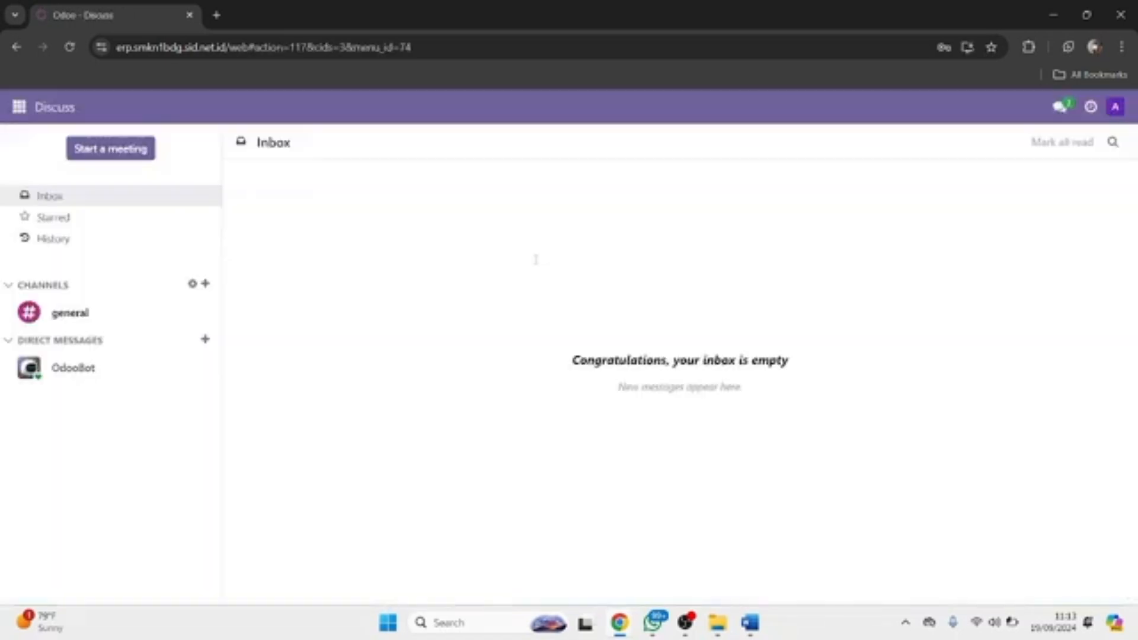
left_click(20, 117)
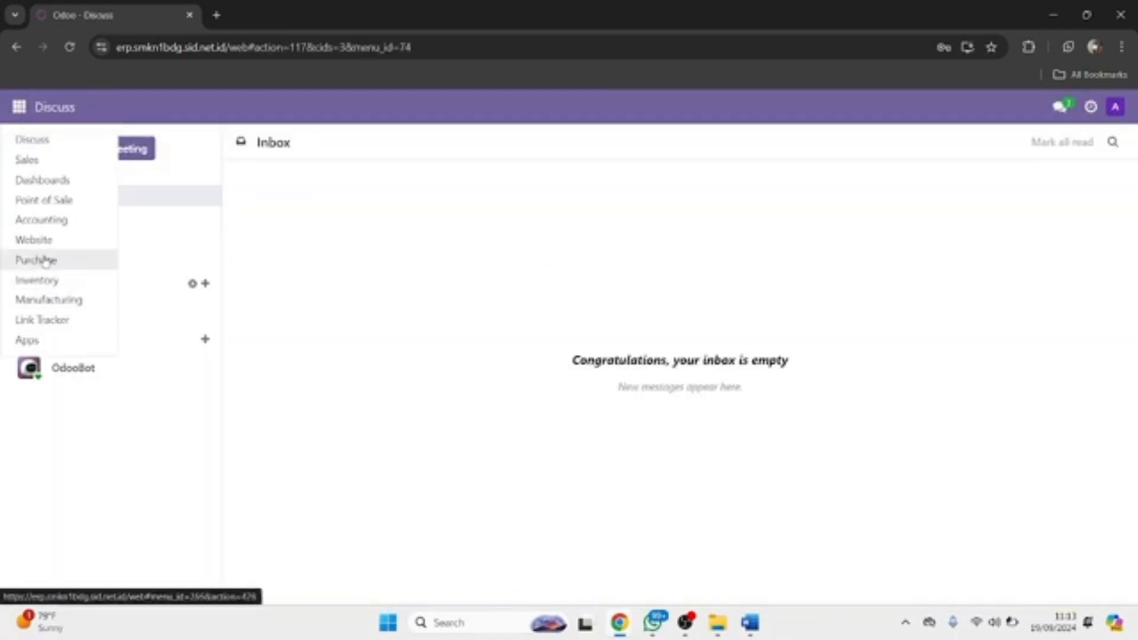
Step: Browse the Chart of Accounts list under the Accounting app's Configuration menu
left_click(39, 221)
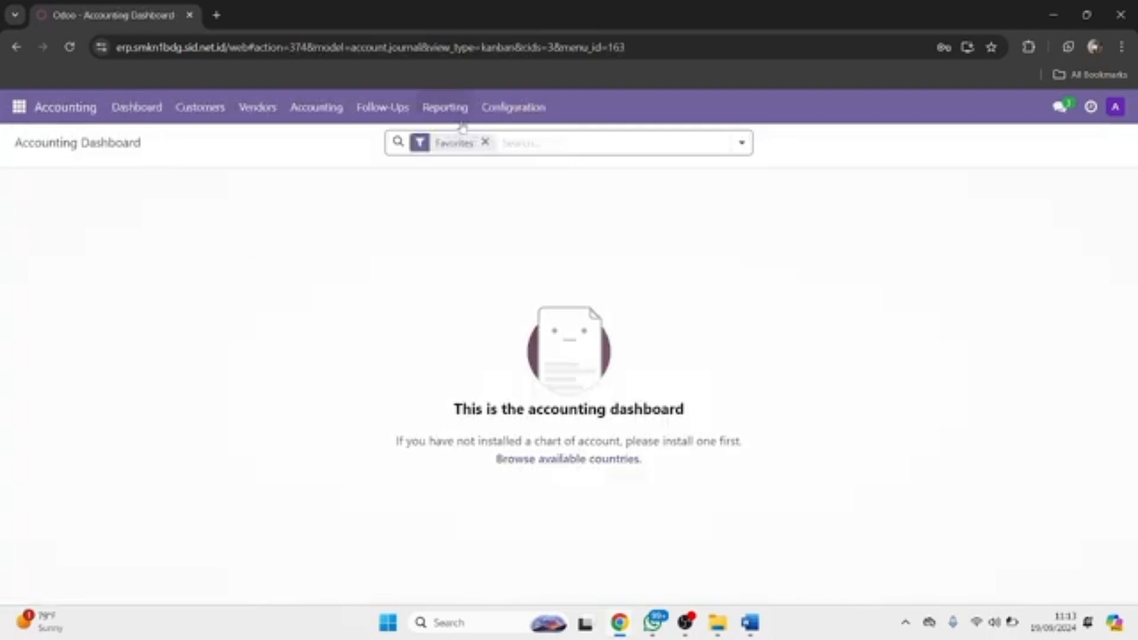
left_click(512, 109)
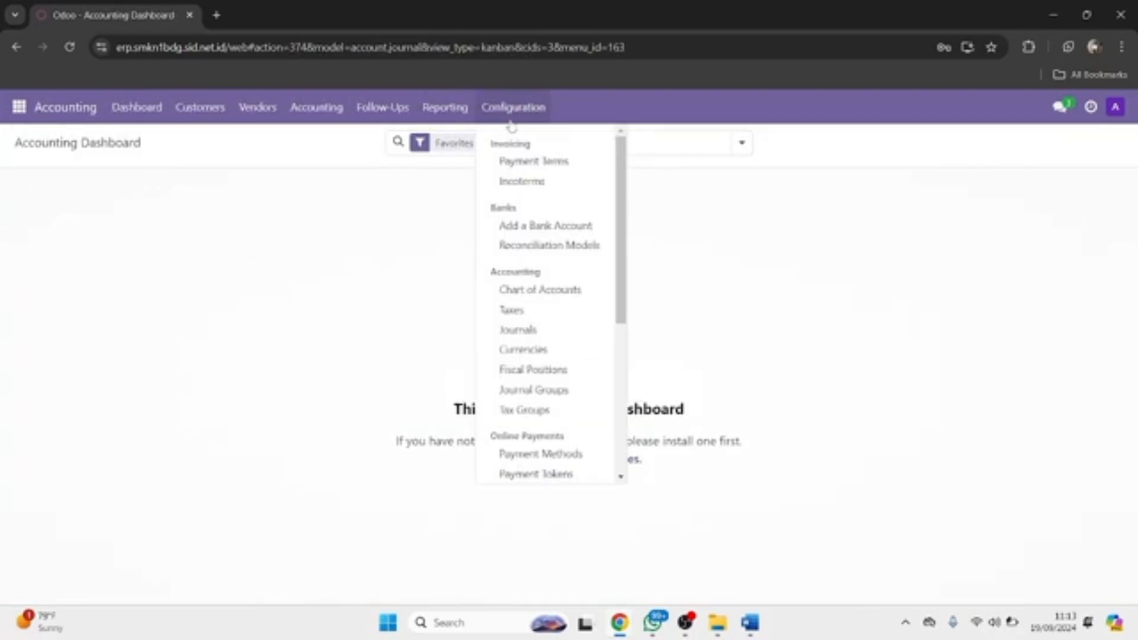
left_click(522, 290)
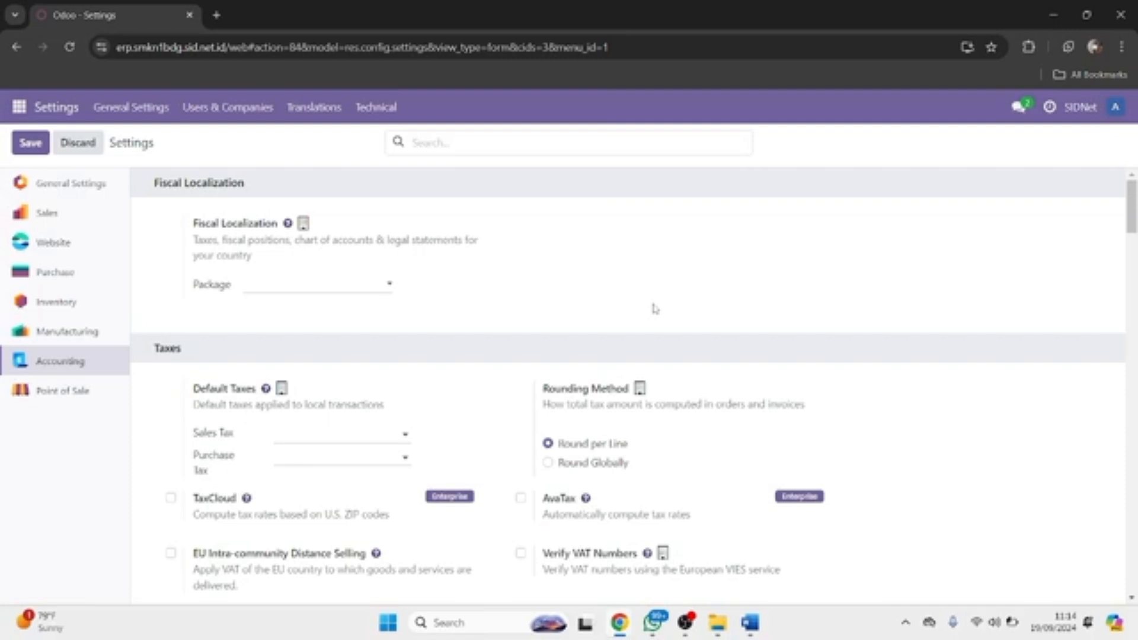
Step: Pick Indonesia from the Fiscal Localization Package dropdown in the accounting settings
left_click(297, 287)
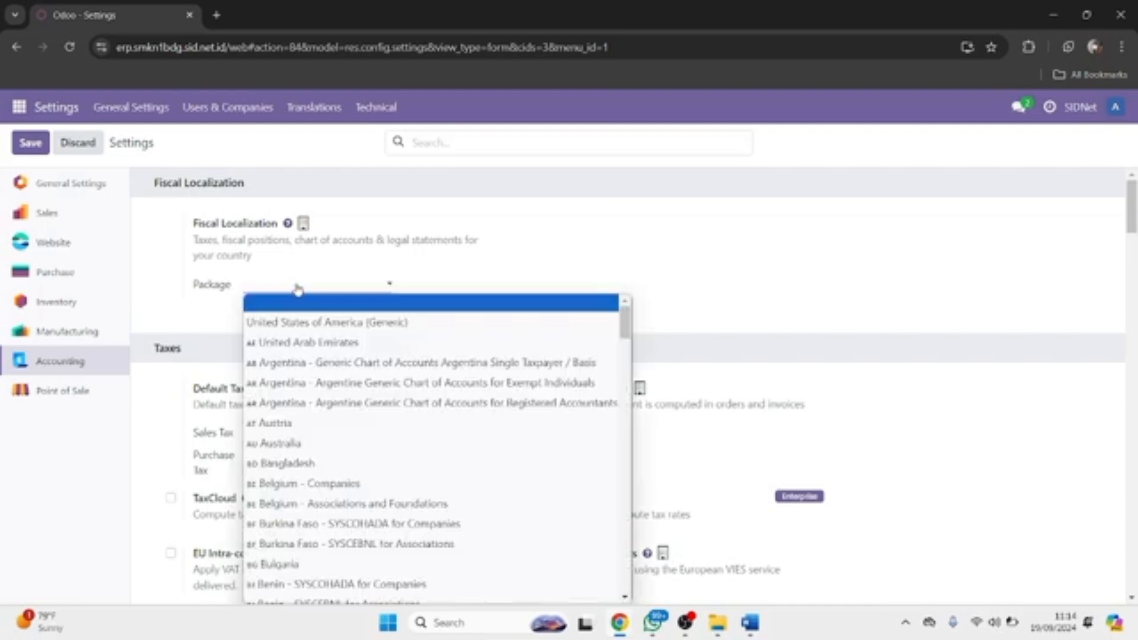
scroll(313, 448, "down", 6)
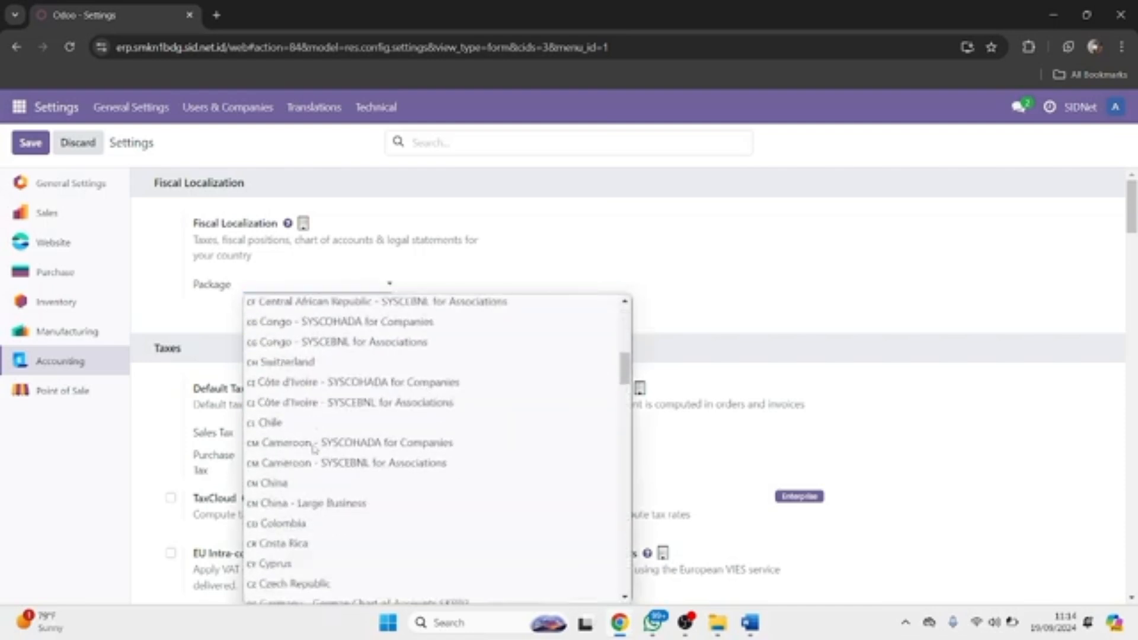
scroll(314, 449, "up", 5)
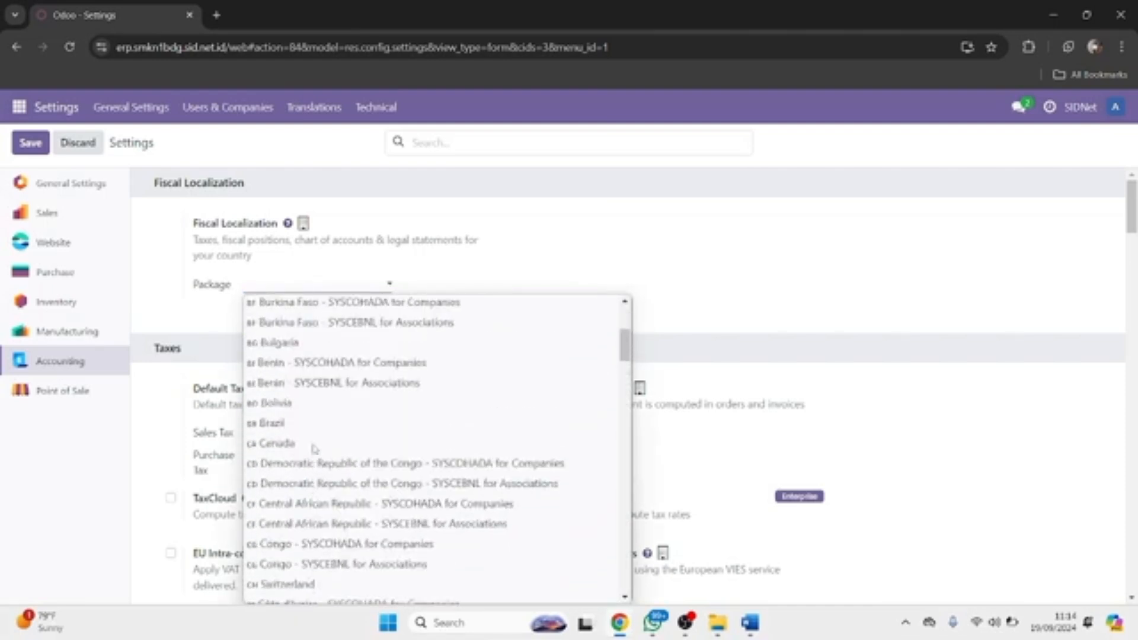
scroll(314, 449, "up", 2)
scroll(314, 448, "down", 4)
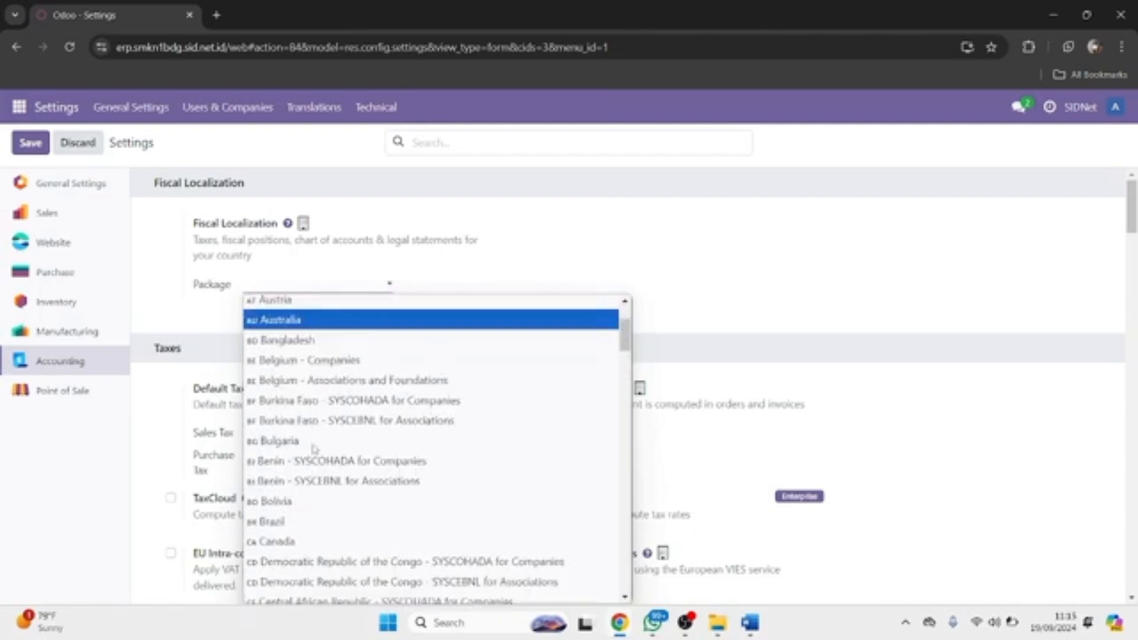
scroll(314, 448, "down", 3)
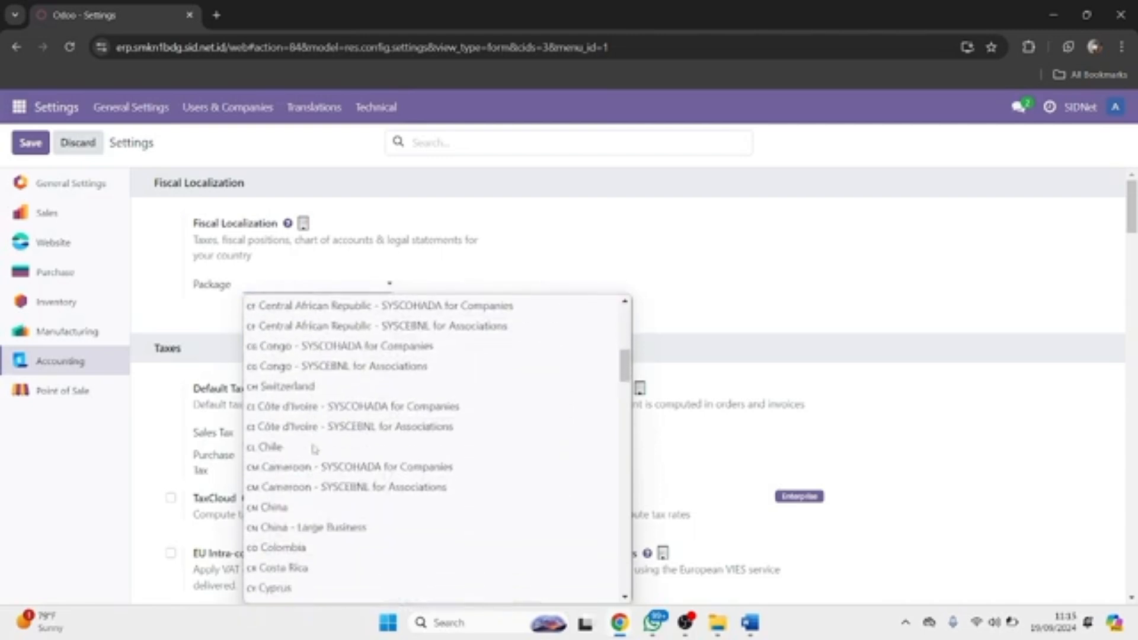
scroll(284, 400, "up", 7)
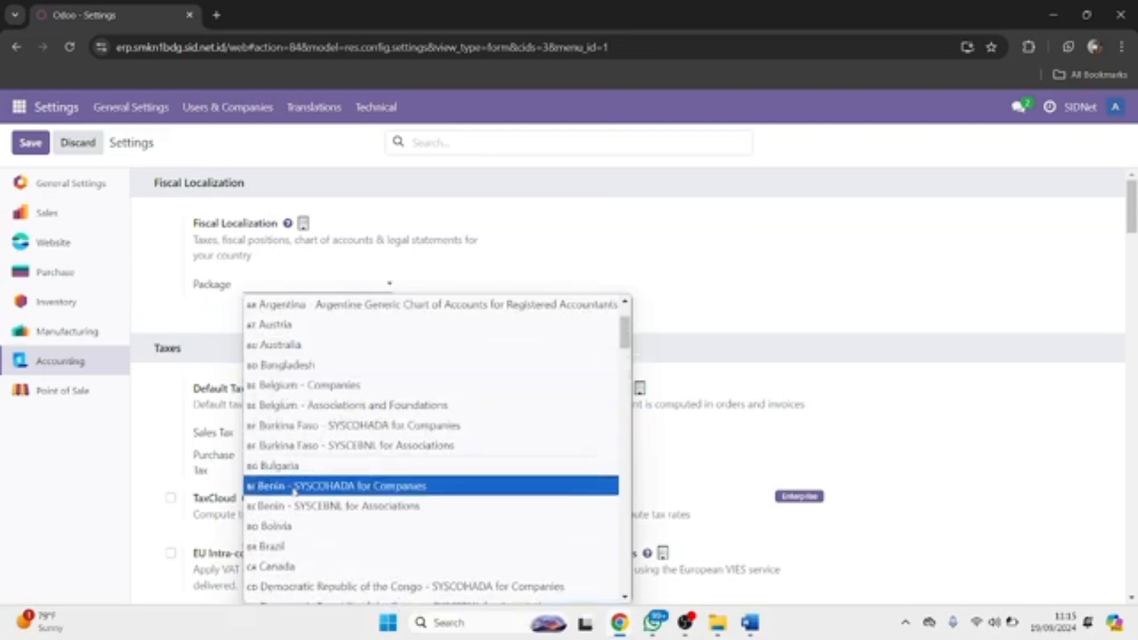
scroll(295, 490, "down", 10)
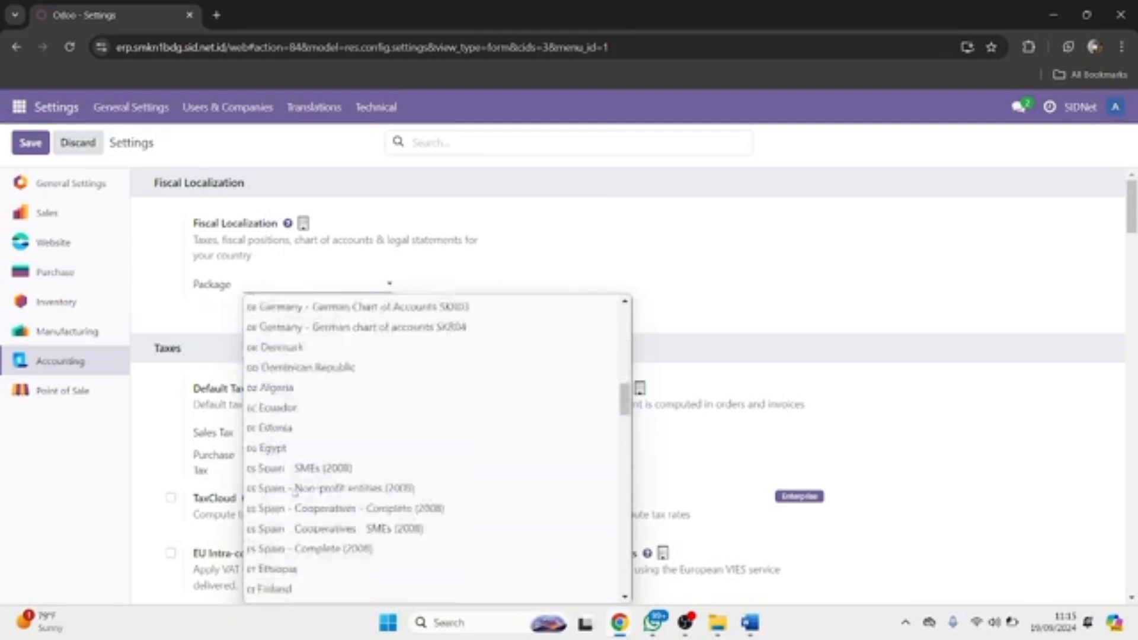
scroll(295, 490, "down", 5)
scroll(292, 468, "up", 2)
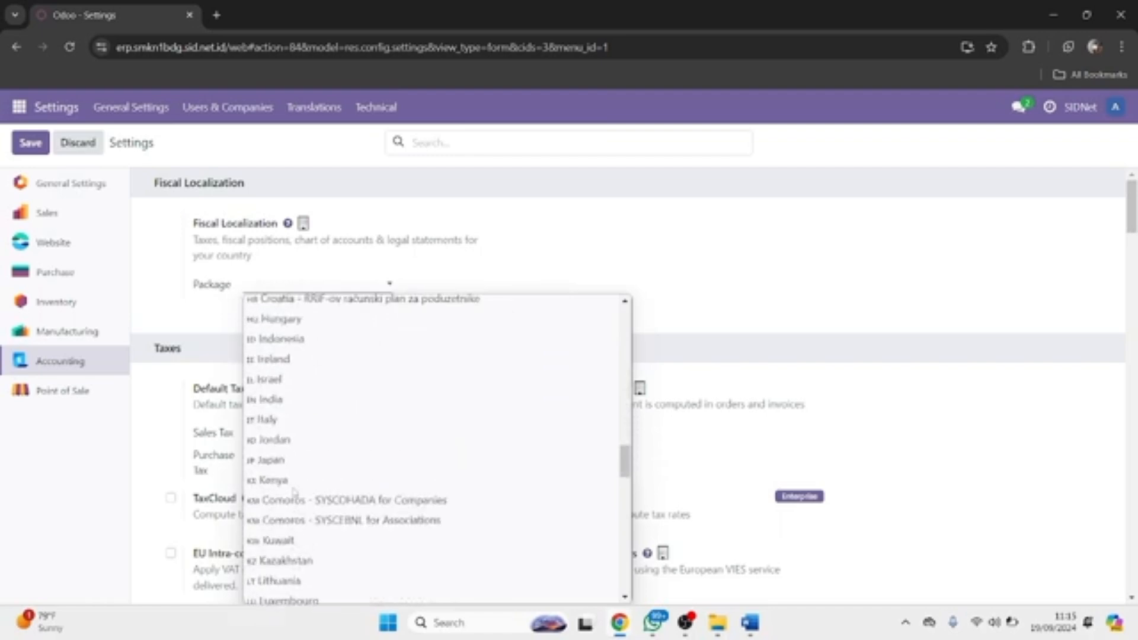
left_click(281, 396)
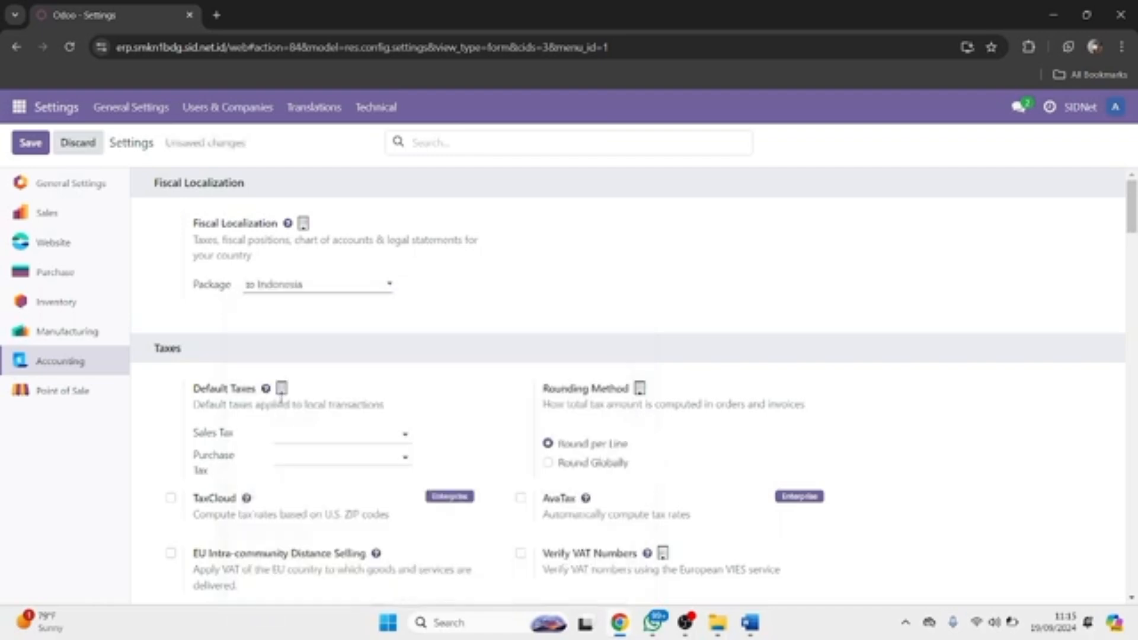
scroll(283, 403, "down", 1)
left_click(289, 391)
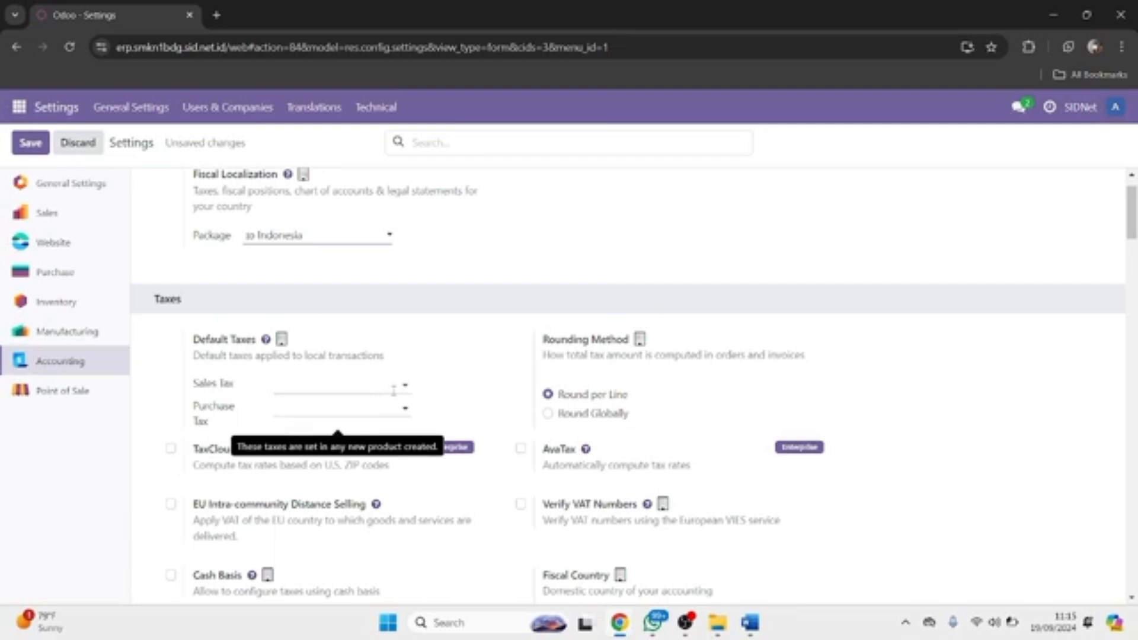
scroll(445, 422, "down", 2)
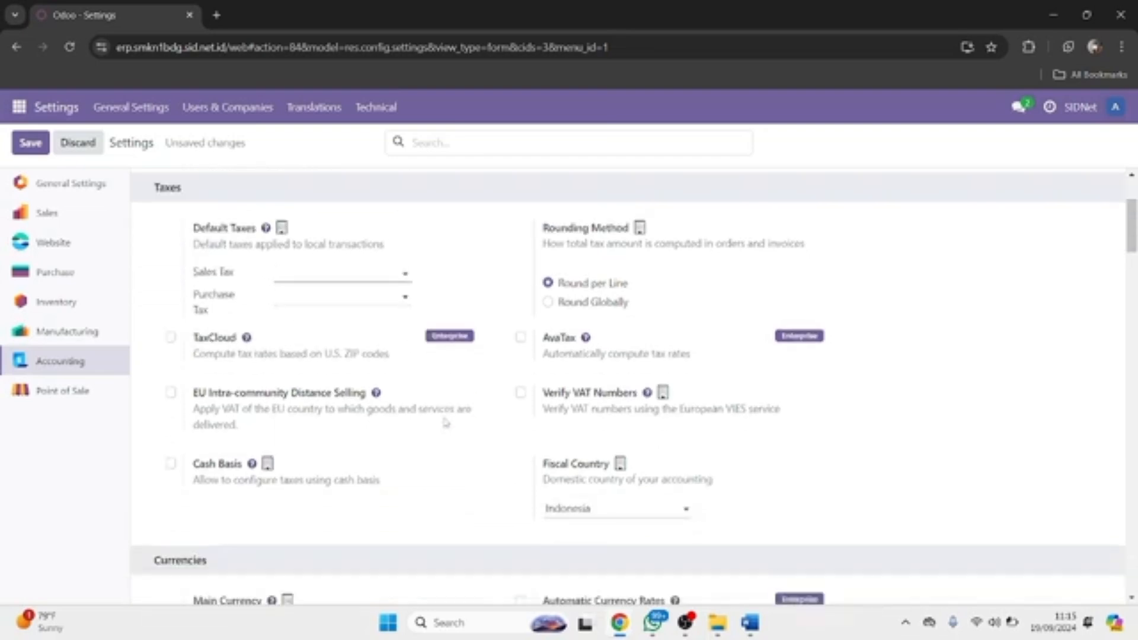
mouse_move(445, 424)
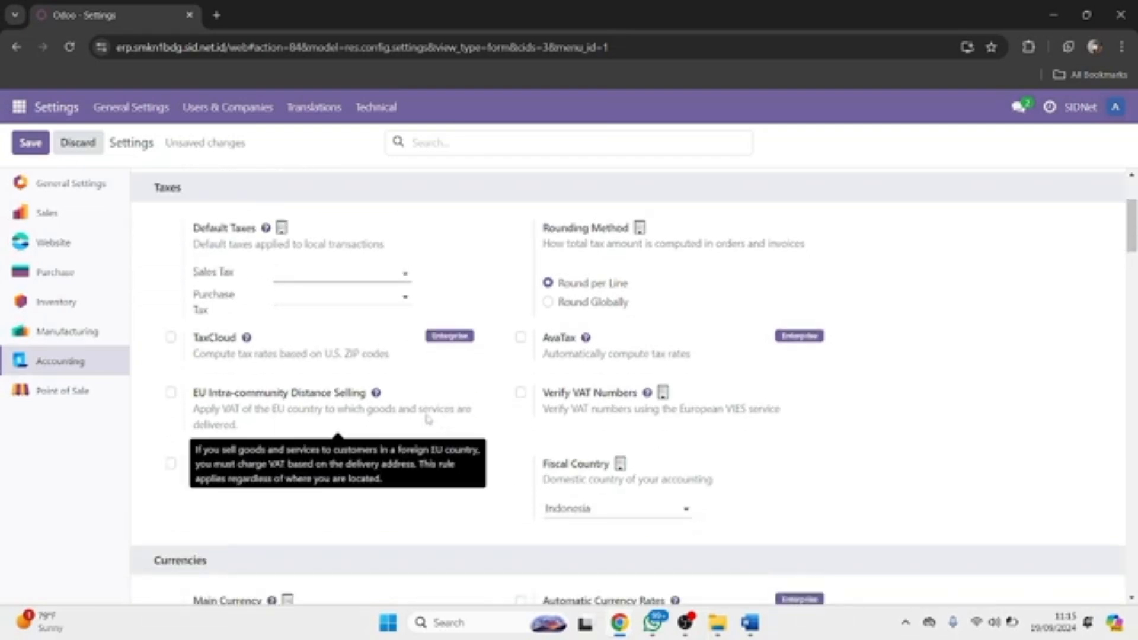
scroll(389, 353, "down", 2)
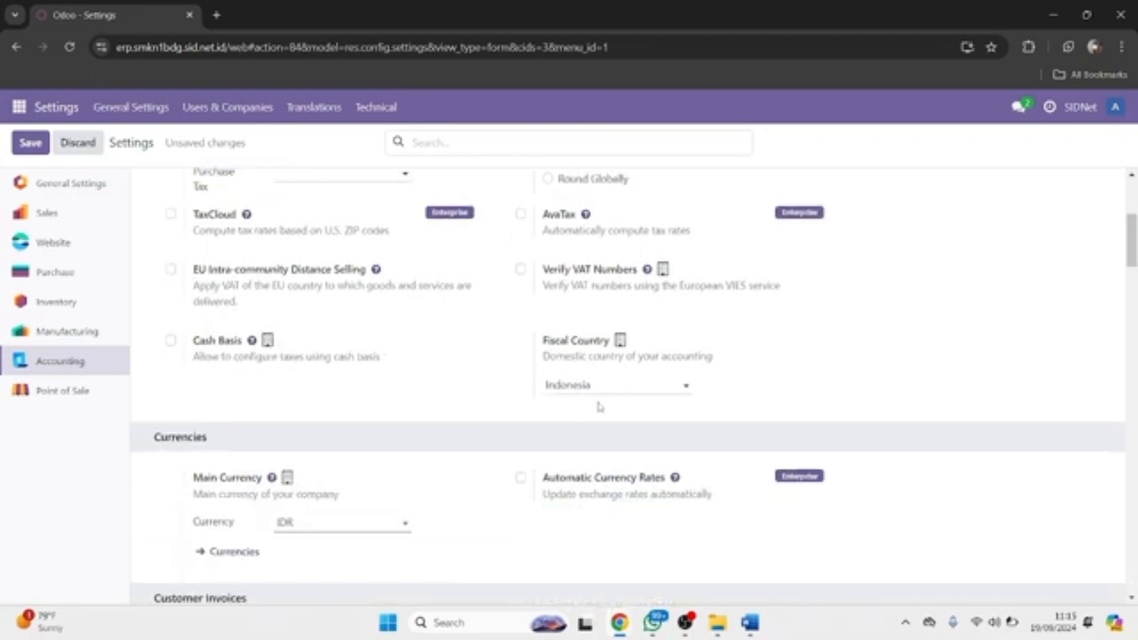
scroll(399, 414, "down", 2)
scroll(398, 414, "down", 2)
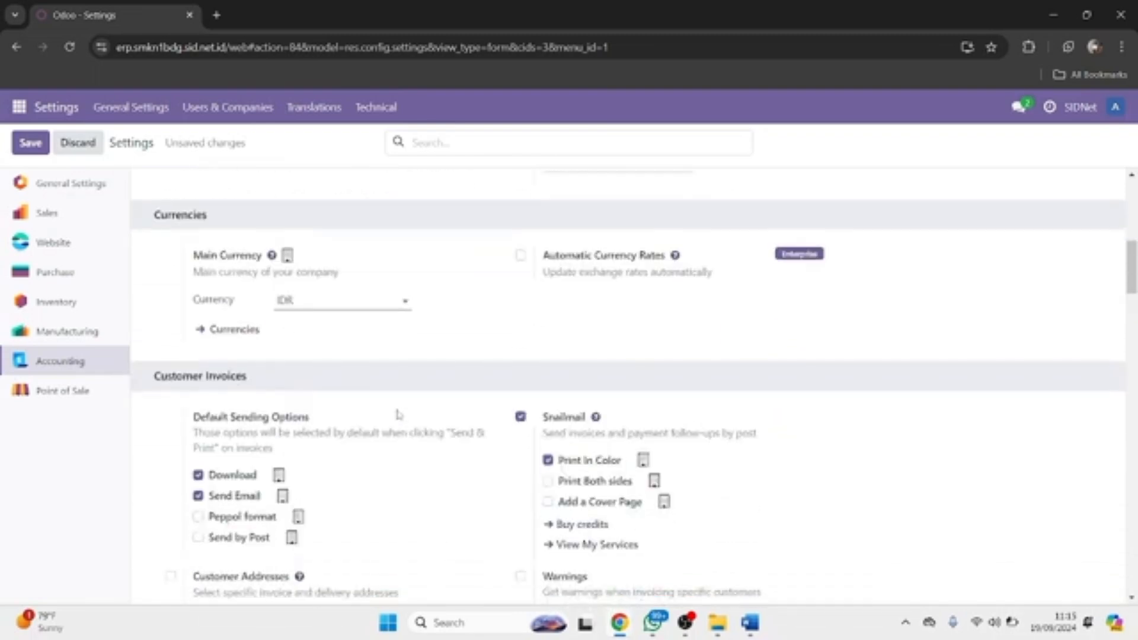
scroll(336, 346, "down", 3)
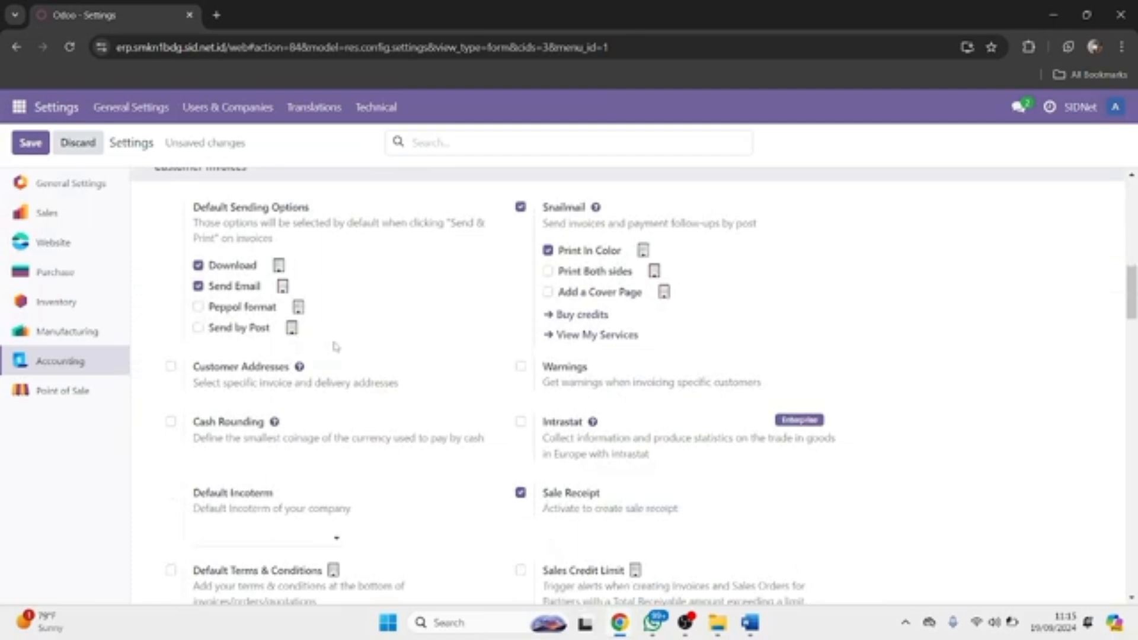
scroll(336, 346, "up", 2)
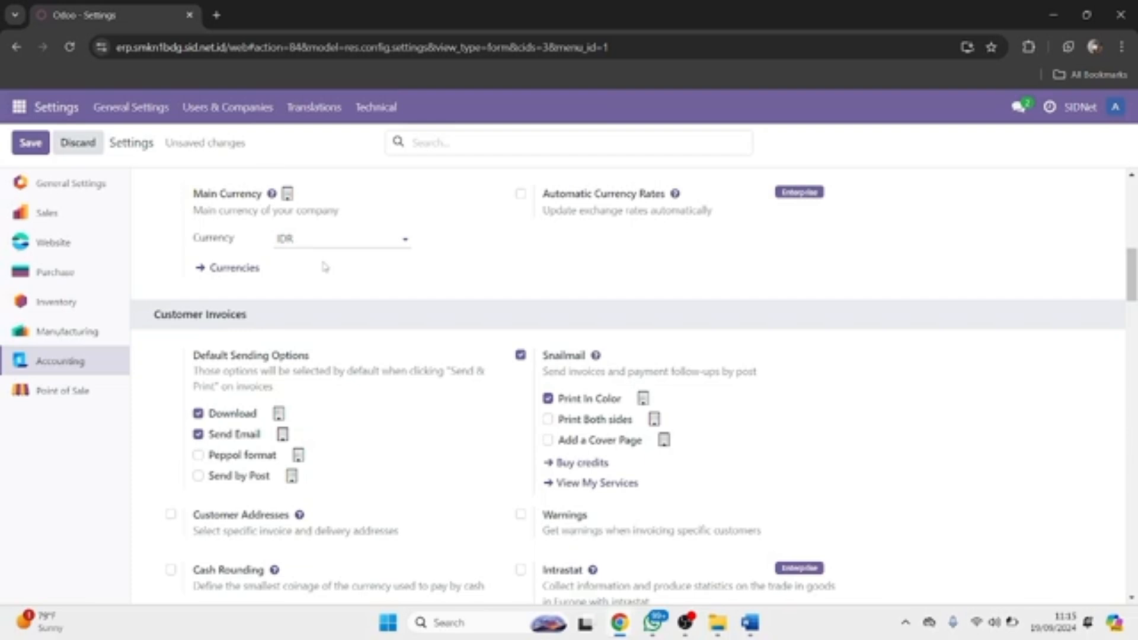
scroll(320, 278, "down", 4)
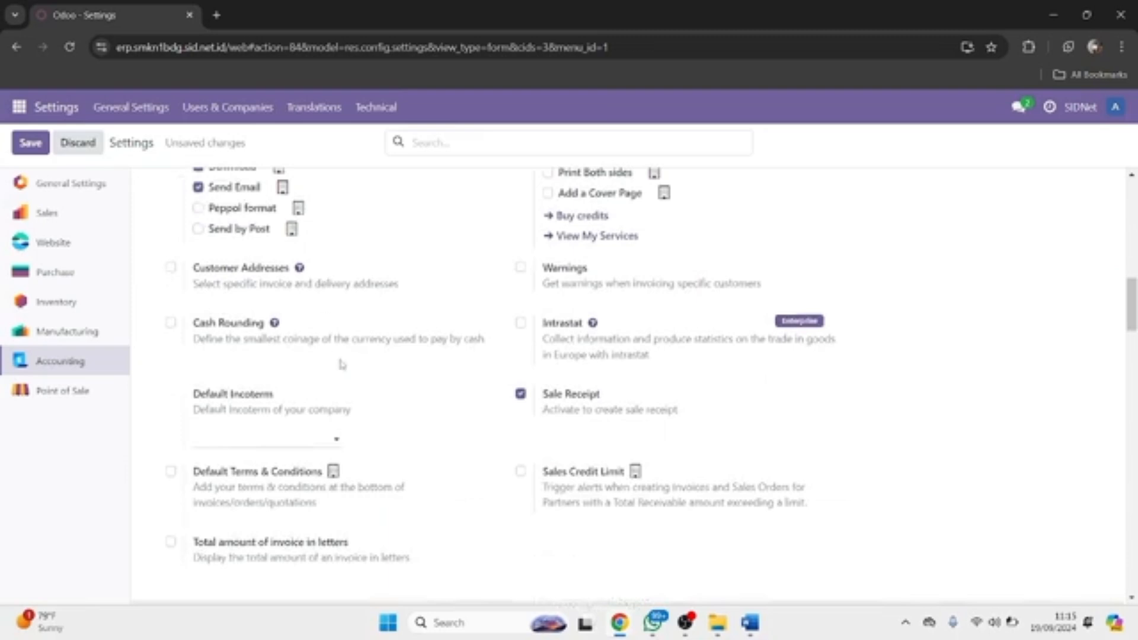
scroll(339, 363, "down", 5)
scroll(342, 364, "down", 4)
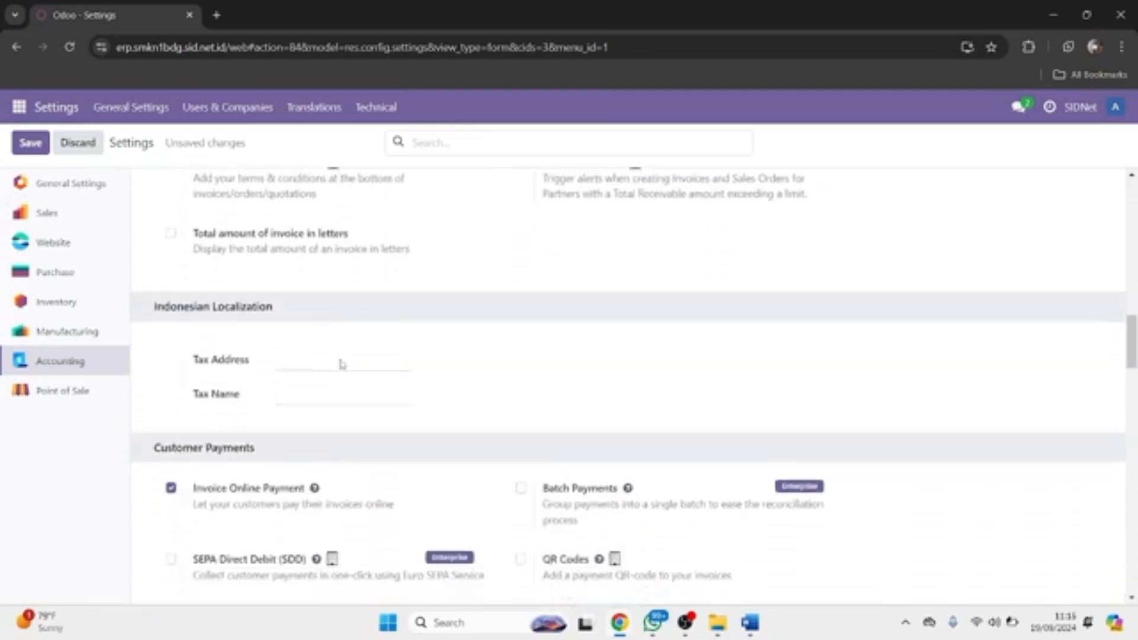
scroll(342, 363, "down", 10)
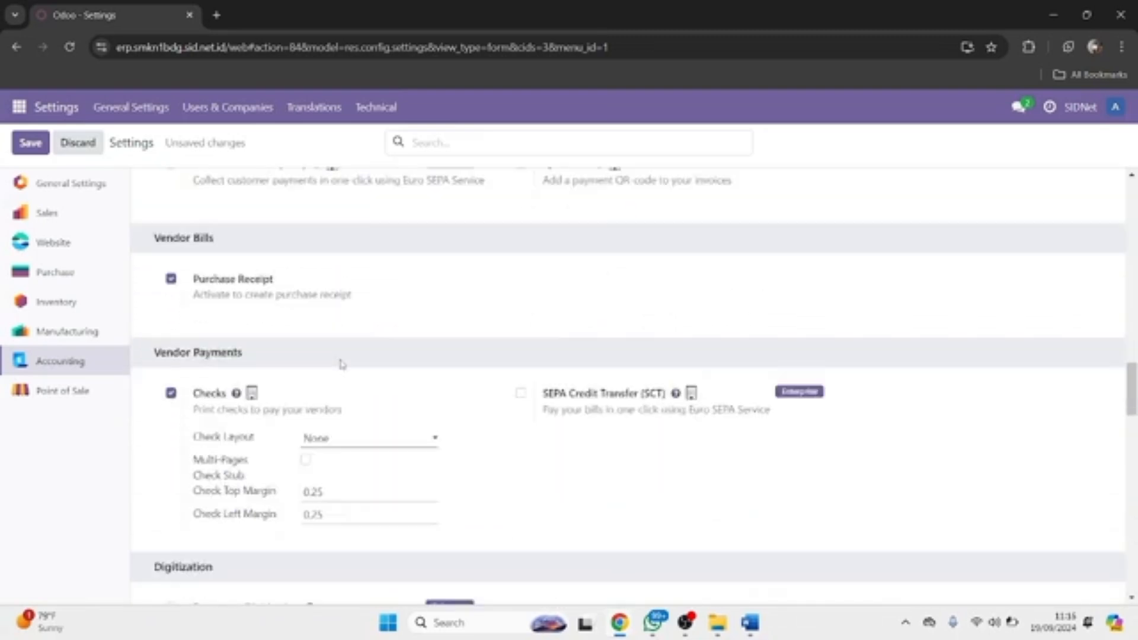
scroll(341, 364, "down", 1)
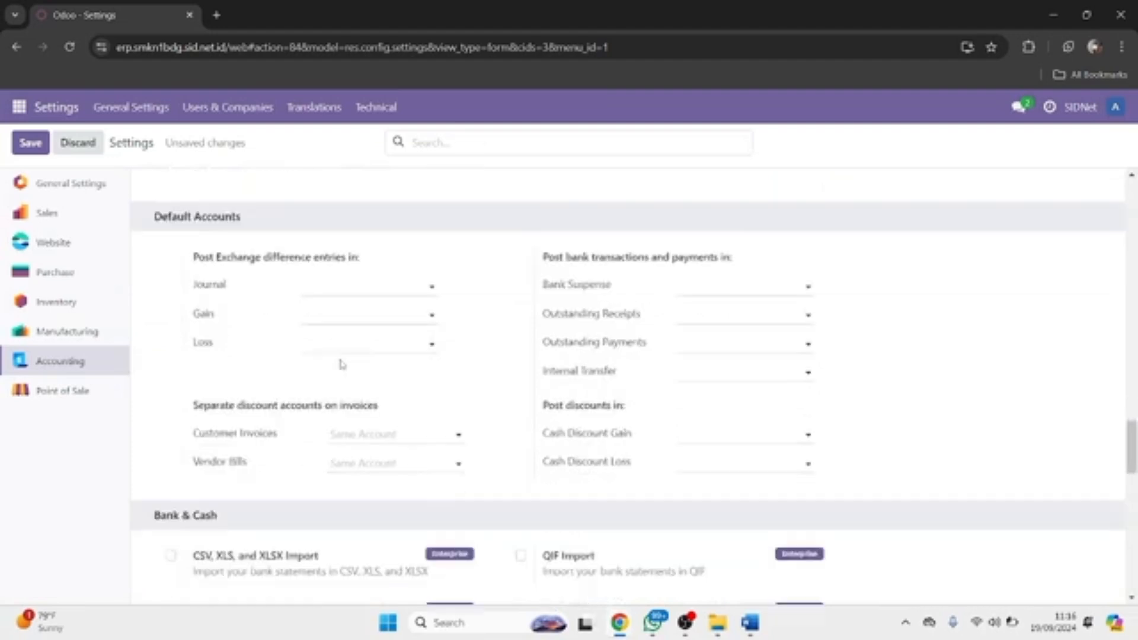
scroll(628, 371, "down", 7)
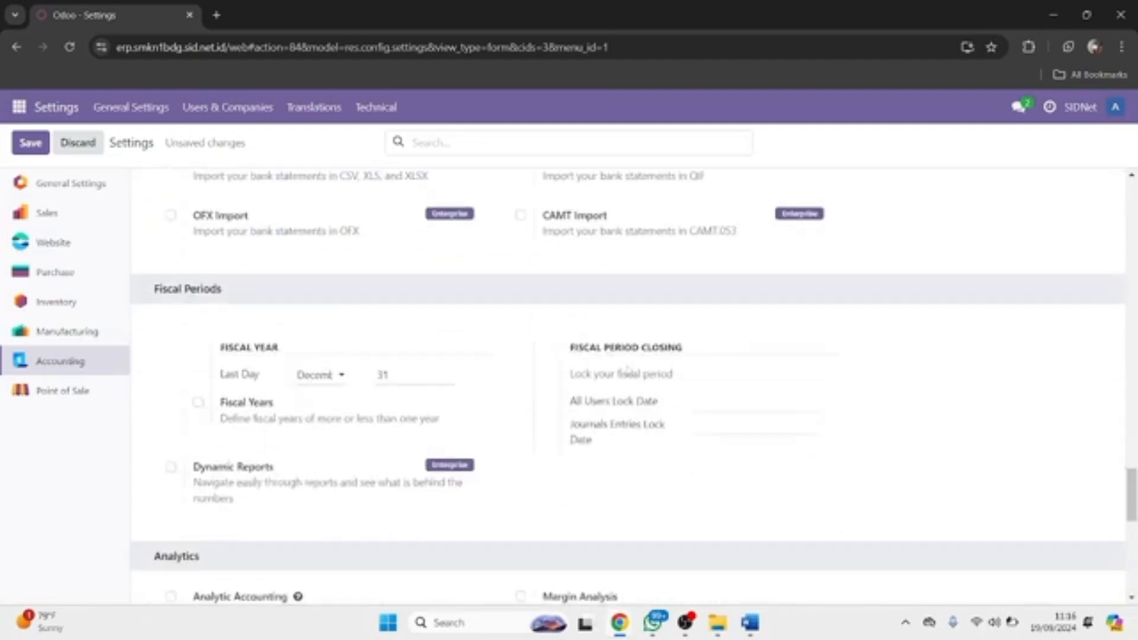
scroll(628, 370, "down", 4)
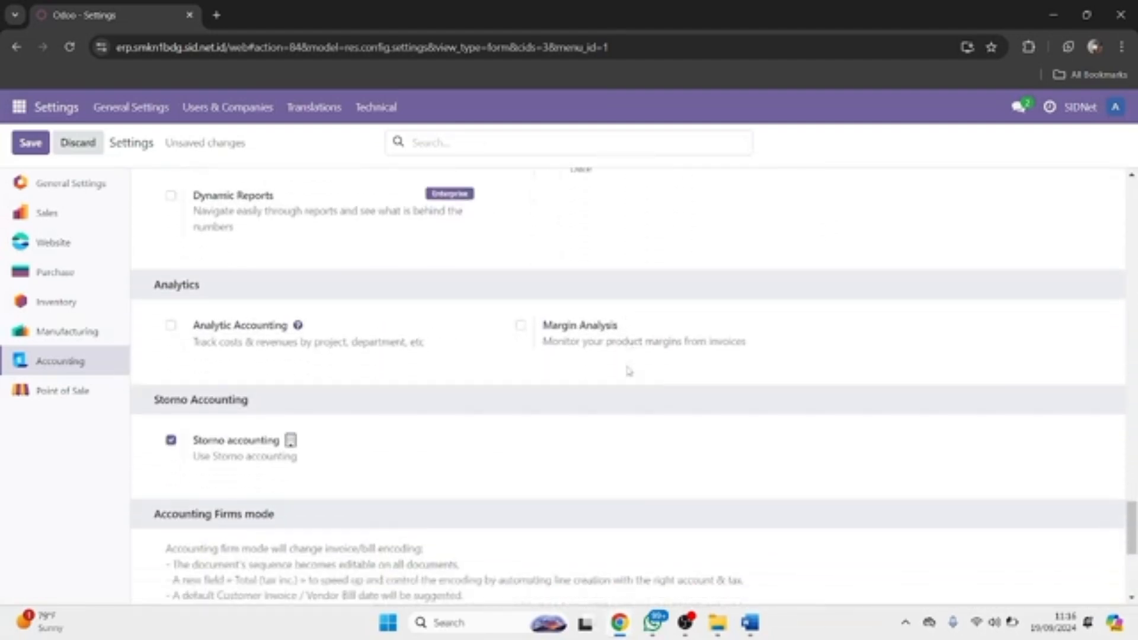
scroll(627, 371, "down", 5)
scroll(419, 283, "up", 2)
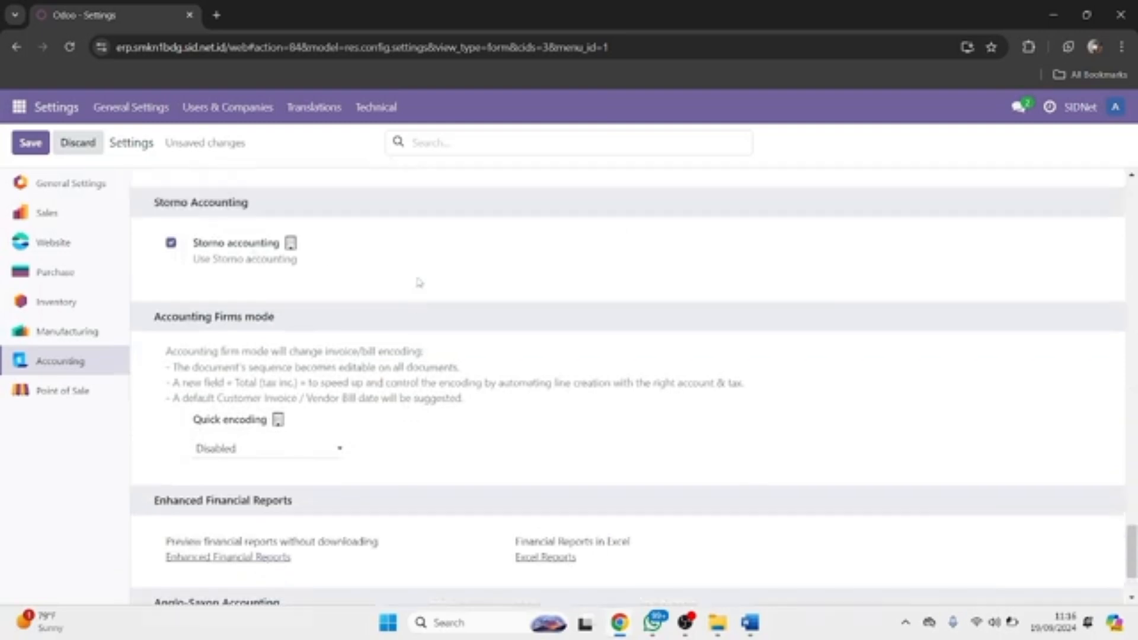
scroll(253, 253, "down", 2)
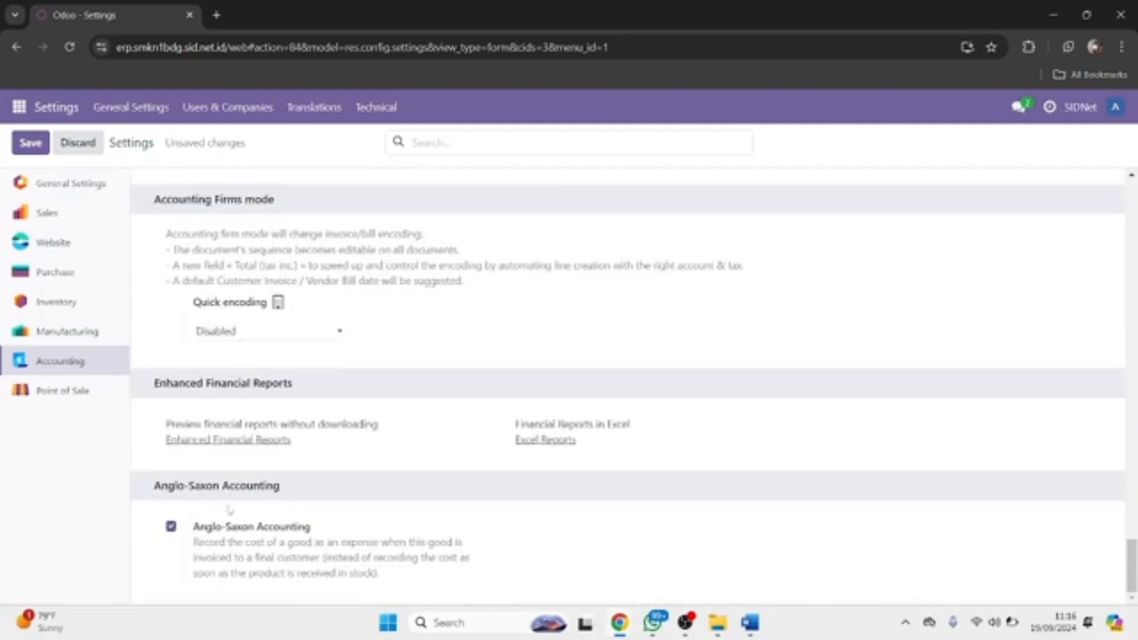
Step: Leave Quick encoding disabled and save the accounting settings
left_click(269, 340)
left_click(269, 340)
scroll(270, 340, "up", 10)
left_click(29, 143)
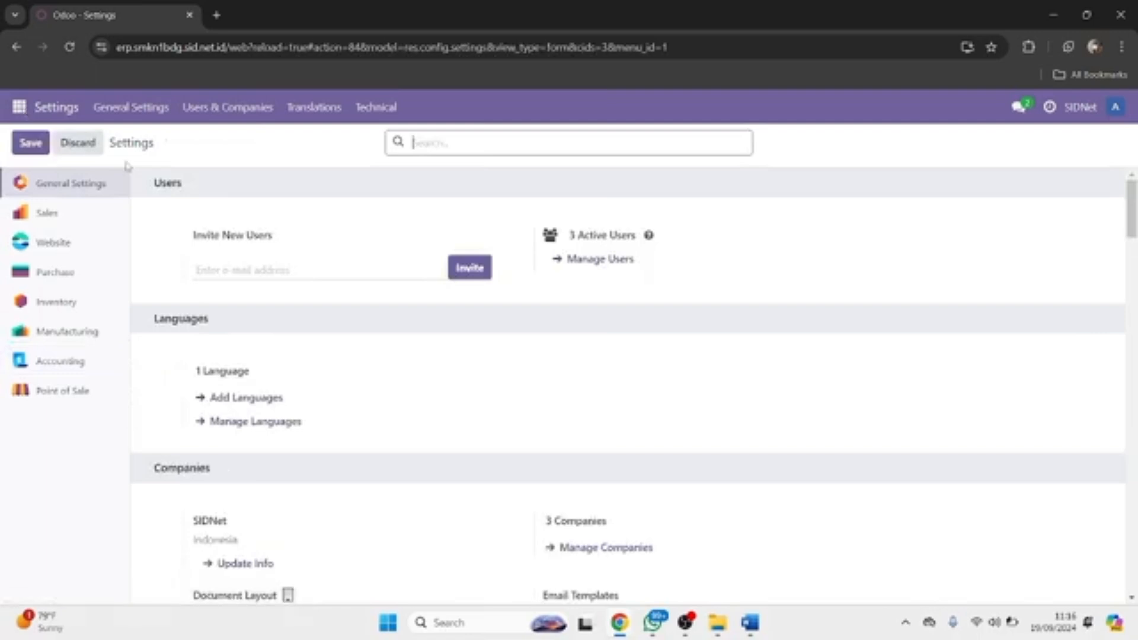
Step: Go to the Accounting app and open Configuration > Chart of Accounts
left_click(19, 108)
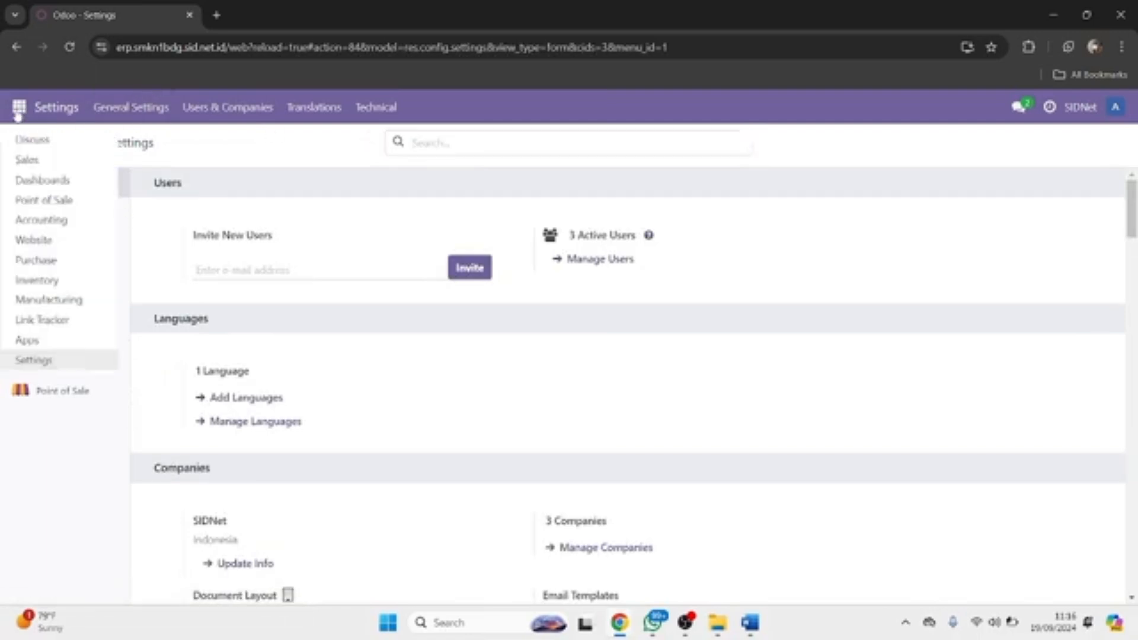
left_click(55, 221)
left_click(532, 113)
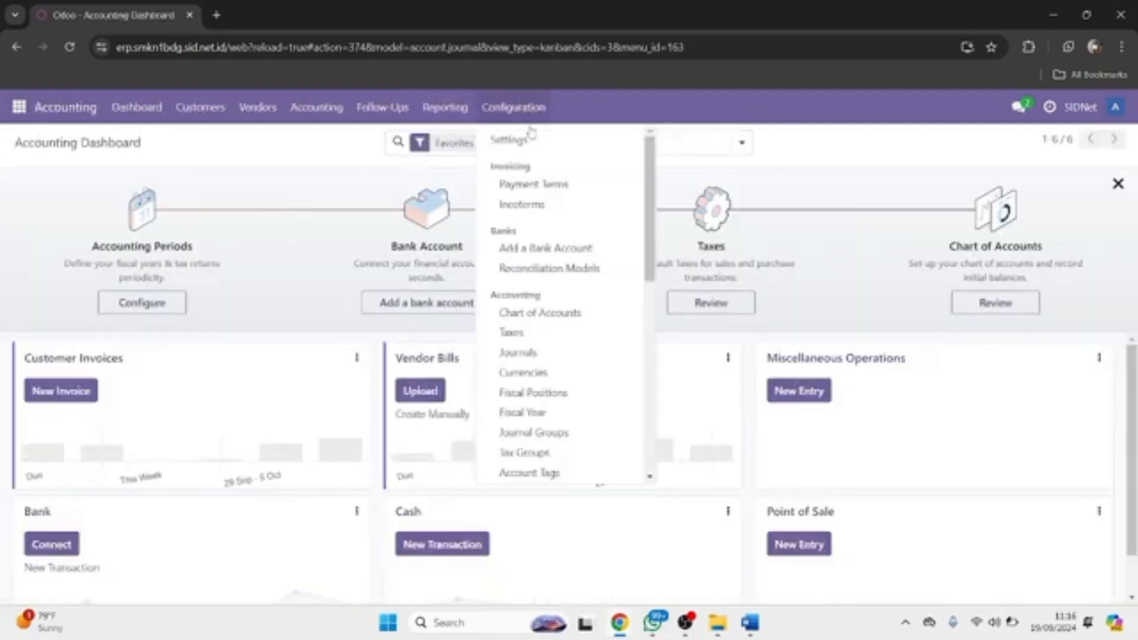
left_click(524, 312)
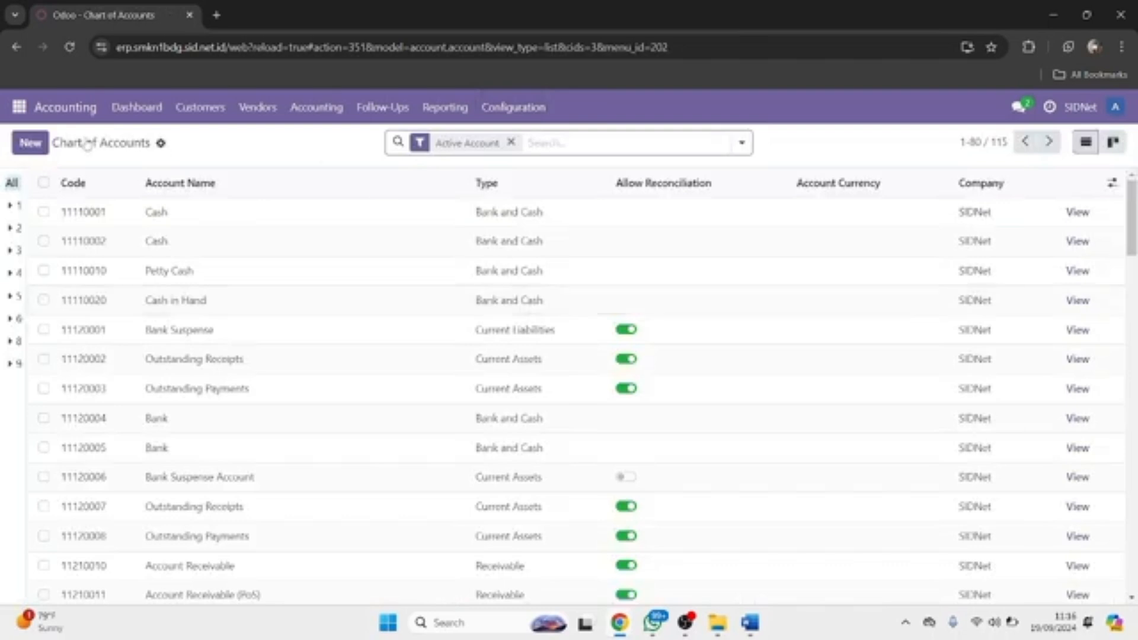
left_click(19, 107)
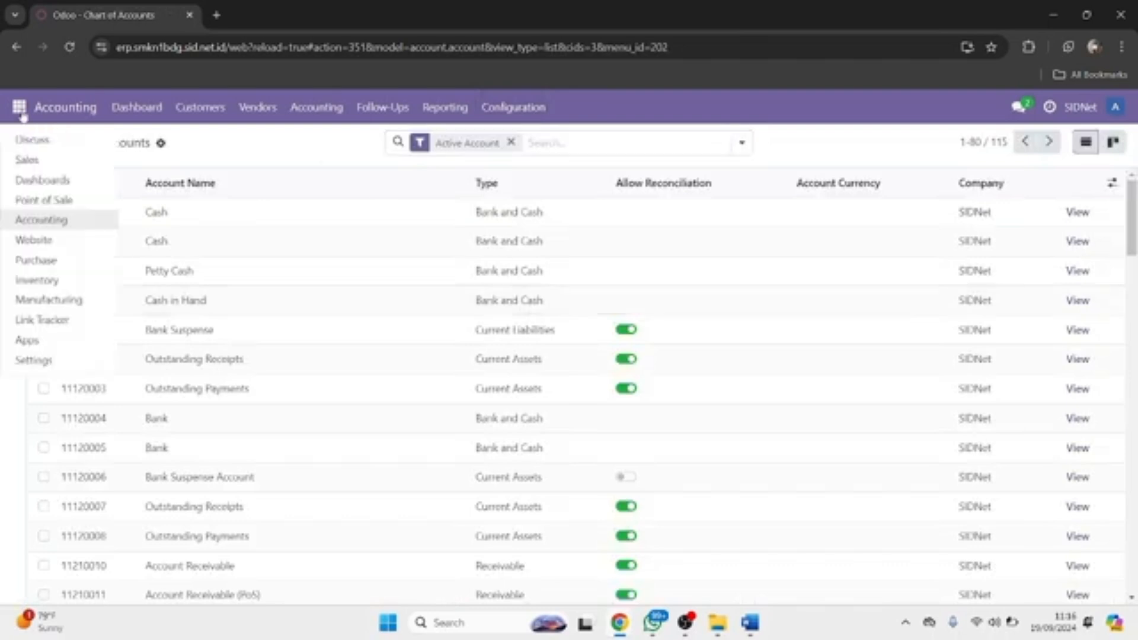
left_click(41, 221)
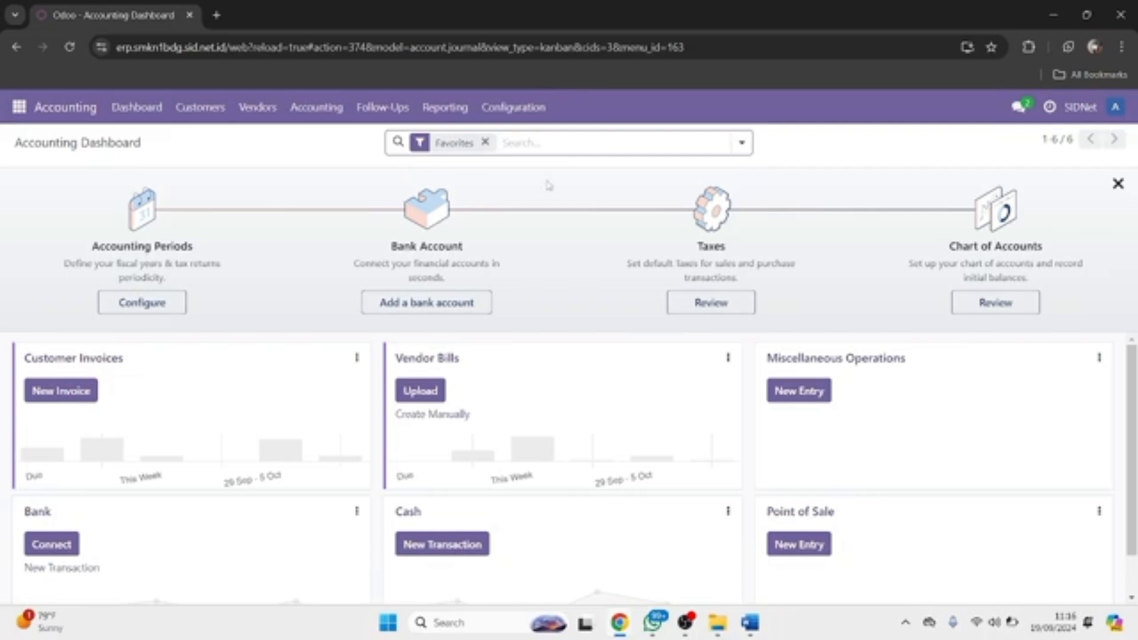
left_click(529, 120)
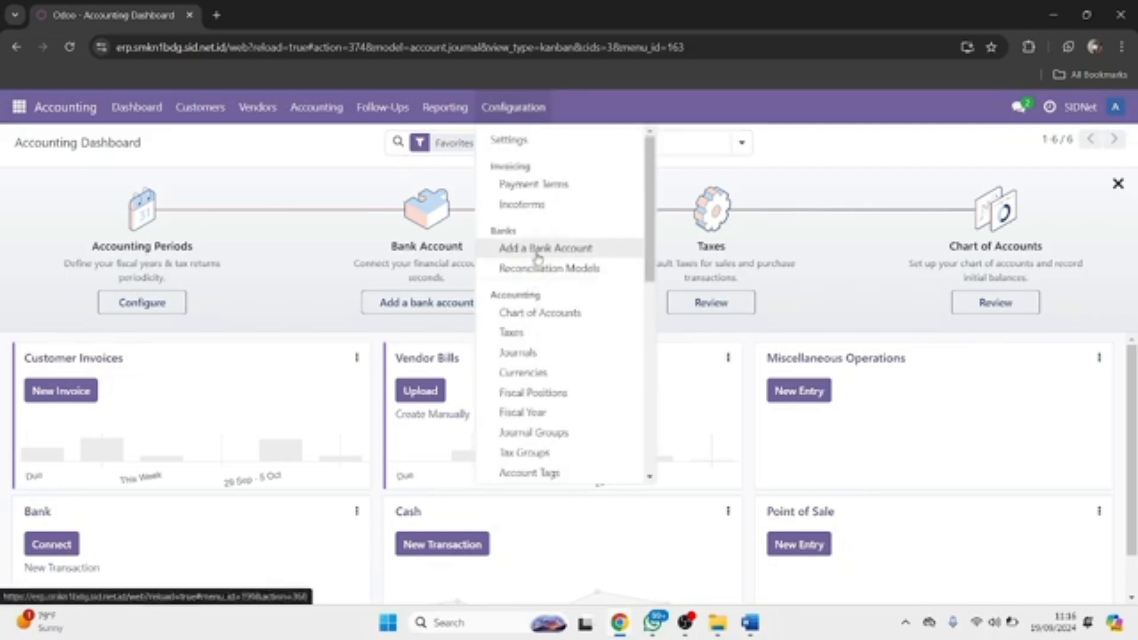
left_click(522, 322)
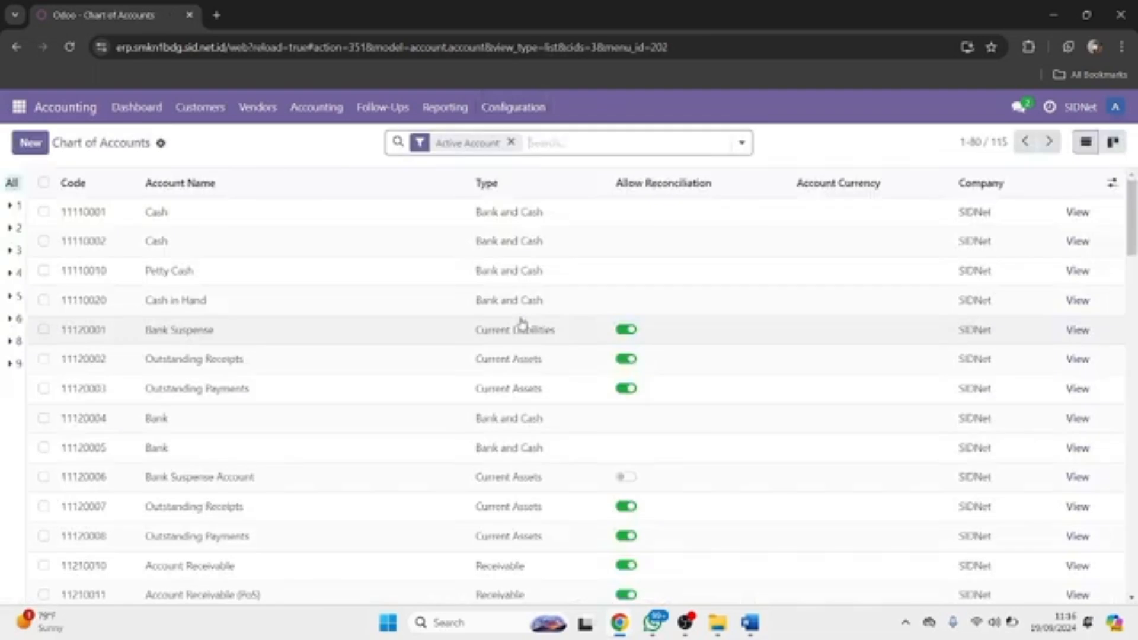